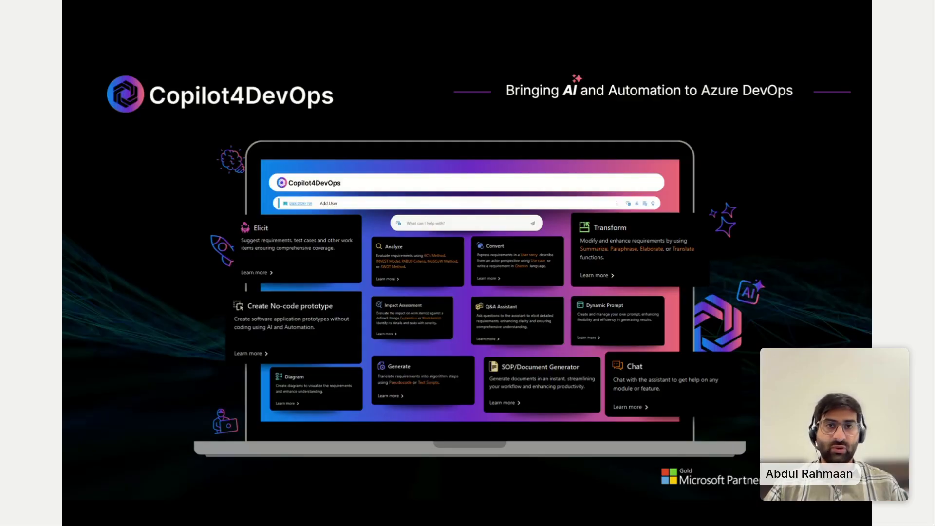
pyautogui.press('Right')
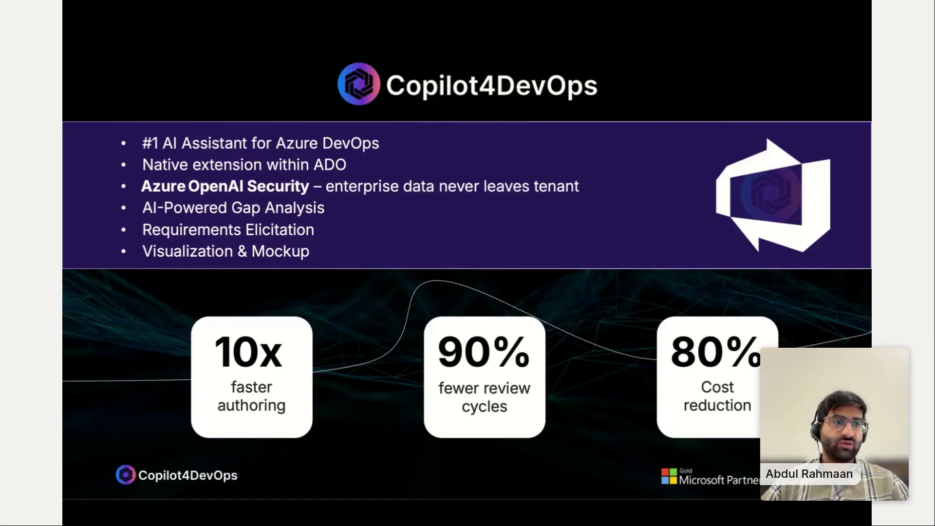
pyautogui.press('Right')
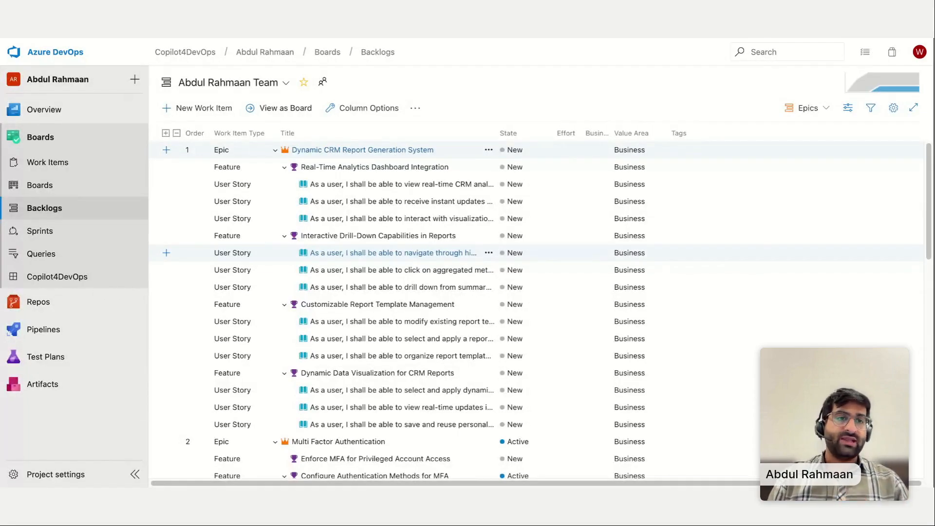
# Open the Copilot4DevOps assistant for the Dynamic CRM Report Generation System epic and start its Elicit function.
pyautogui.click(489, 151)
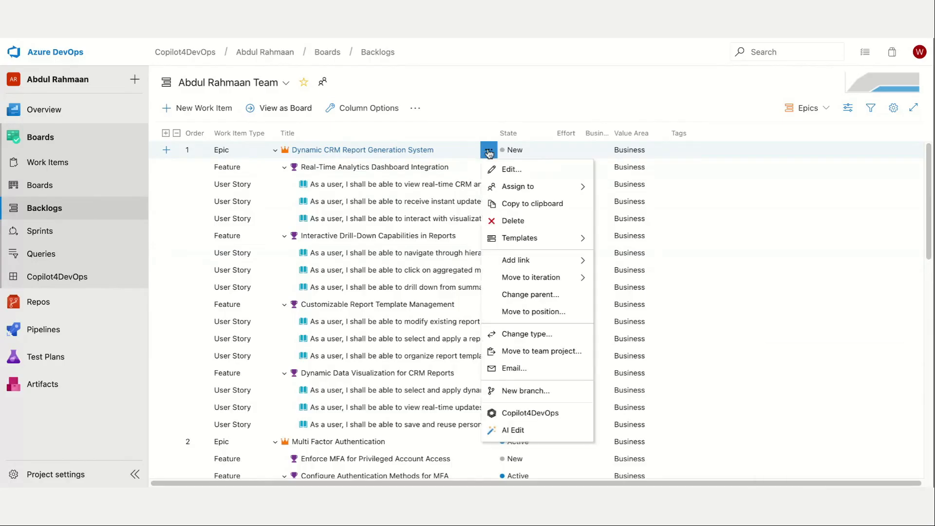
pyautogui.click(559, 414)
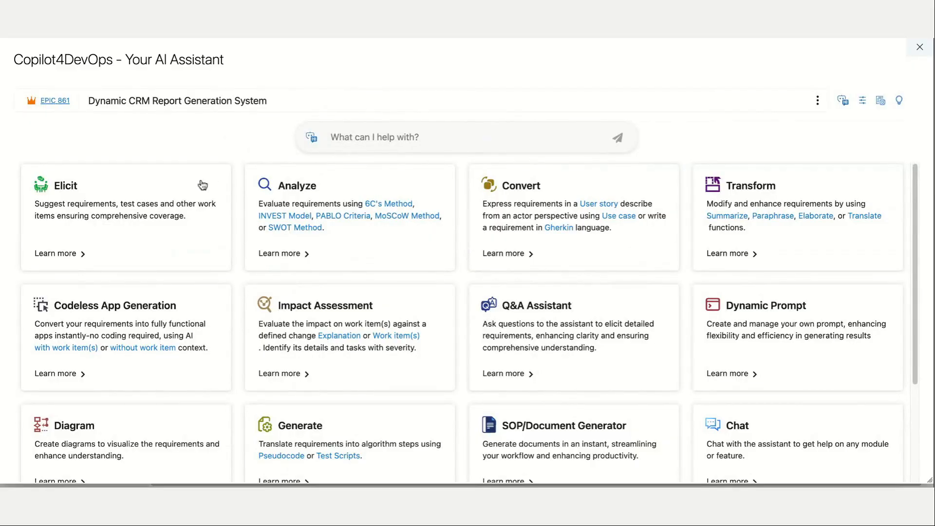
pyautogui.click(138, 211)
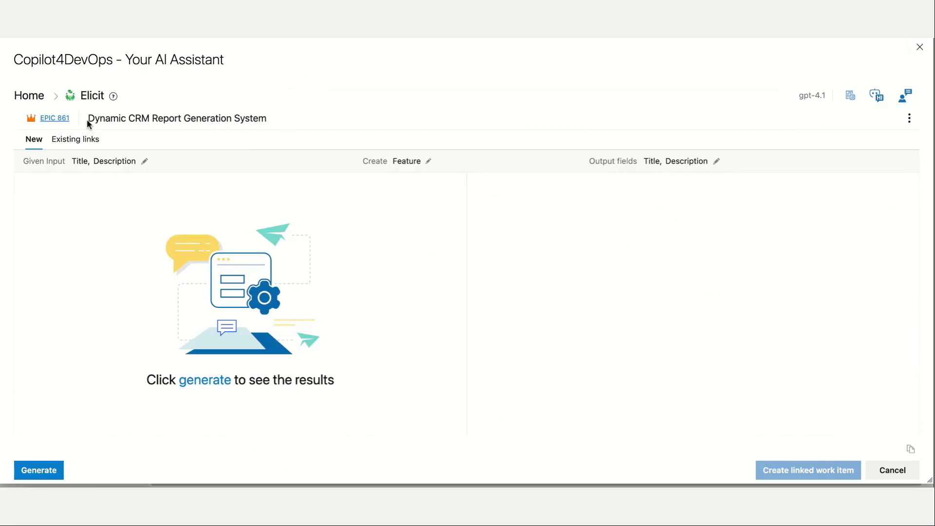
# Choose Feature as the work item type to create and generate the suggestions for the epic.
pyautogui.moveTo(88, 120); pyautogui.dragTo(261, 120)
pyautogui.click(450, 166)
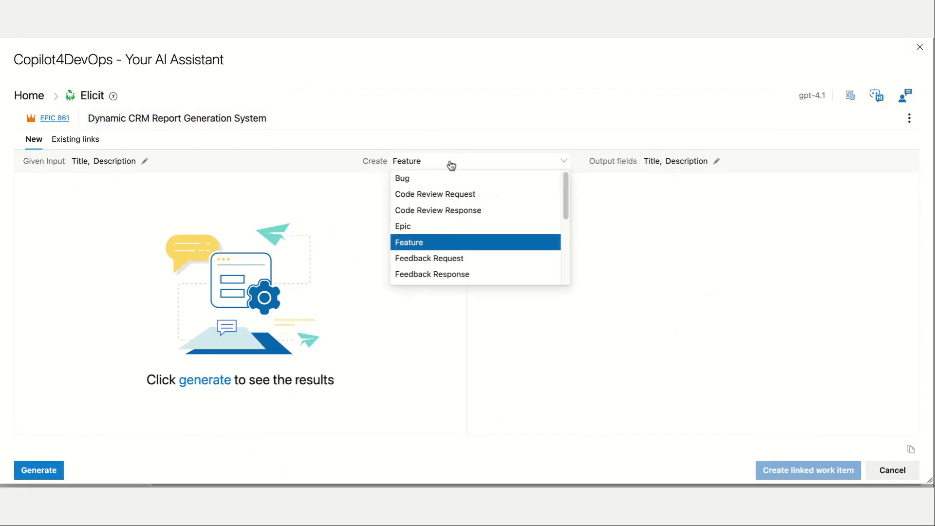
pyautogui.click(424, 247)
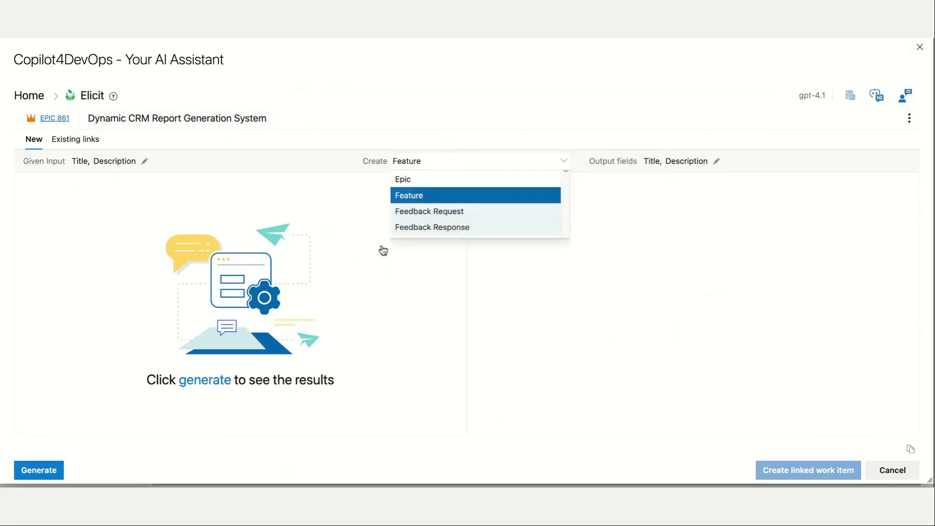
pyautogui.click(200, 385)
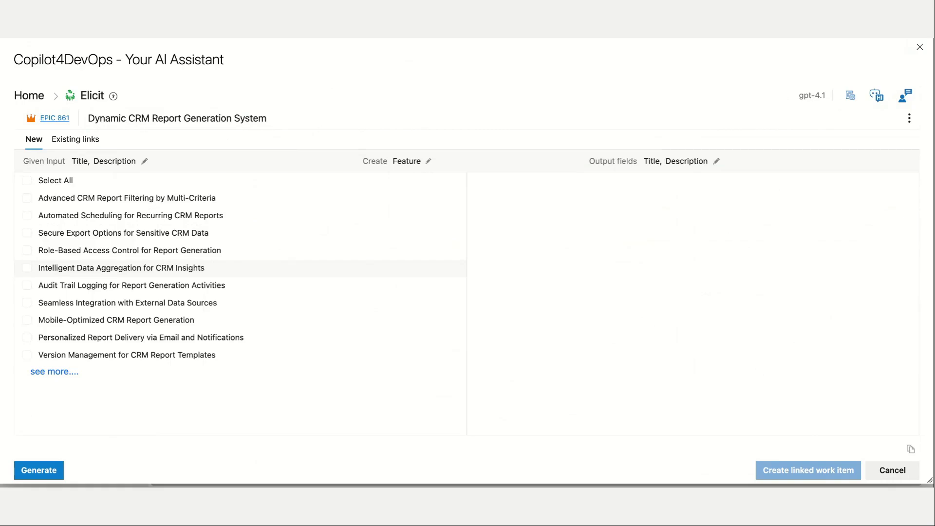
# Select the suggested features for Automated Scheduling, Secure Export Options and Role-Based Access Control, reviewing the scheduling feature's description.
pyautogui.click(202, 217)
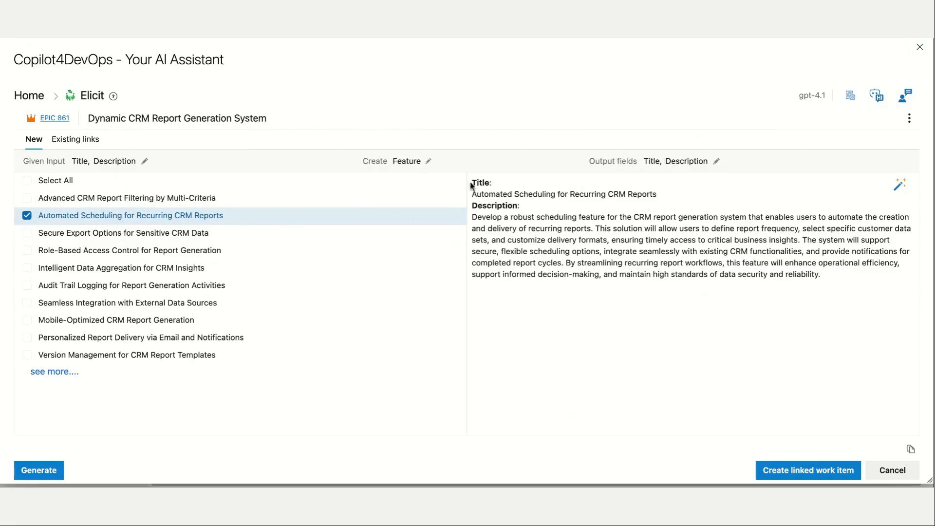
pyautogui.moveTo(471, 181); pyautogui.dragTo(830, 284)
pyautogui.click(831, 284)
pyautogui.click(154, 233)
pyautogui.click(155, 250)
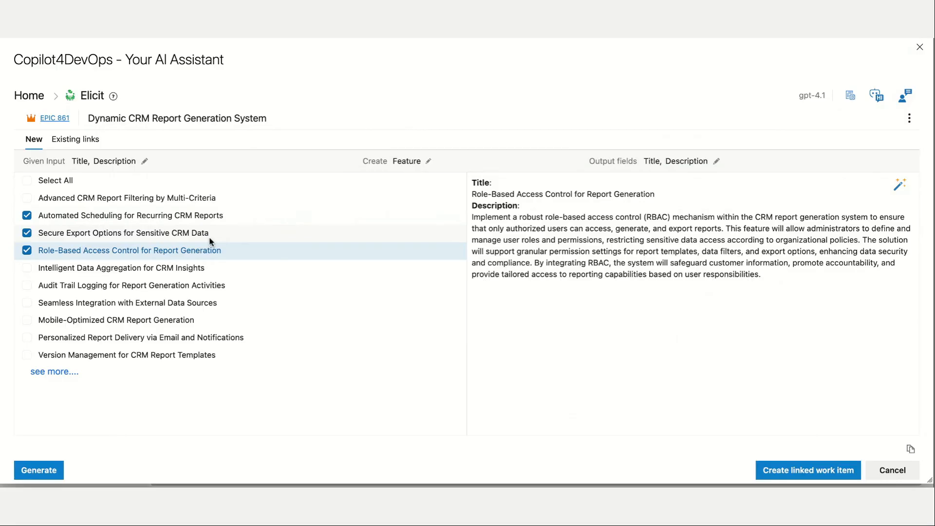
# Open the Secure Export Options for Sensitive CRM Data feature for AI editing and delete the description's last sentence, starting "These measures will uphold compliance".
pyautogui.click(134, 234)
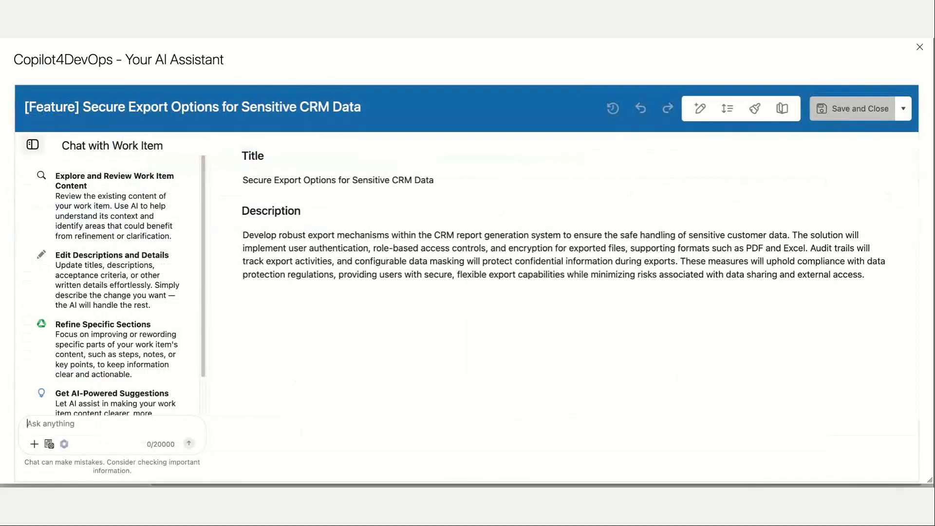
pyautogui.click(830, 235)
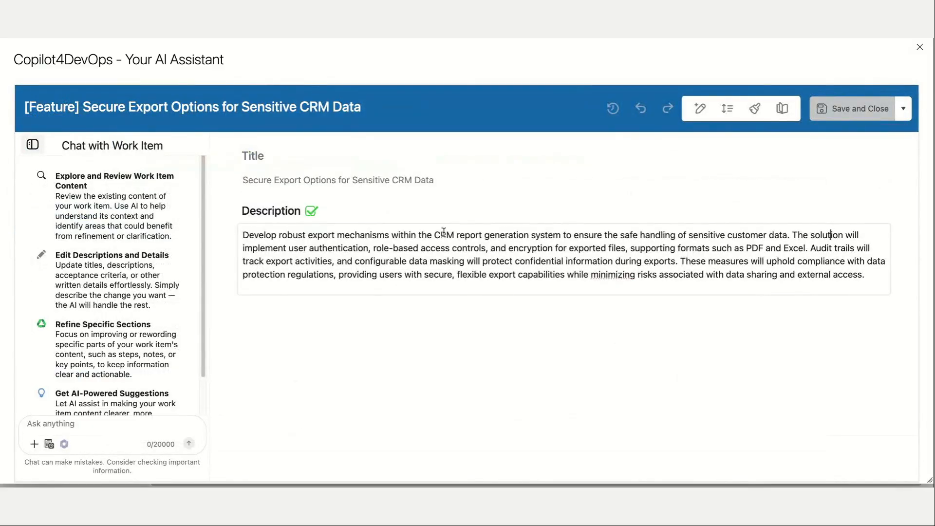
pyautogui.click(418, 179)
pyautogui.click(475, 272)
pyautogui.moveTo(866, 275); pyautogui.dragTo(683, 261)
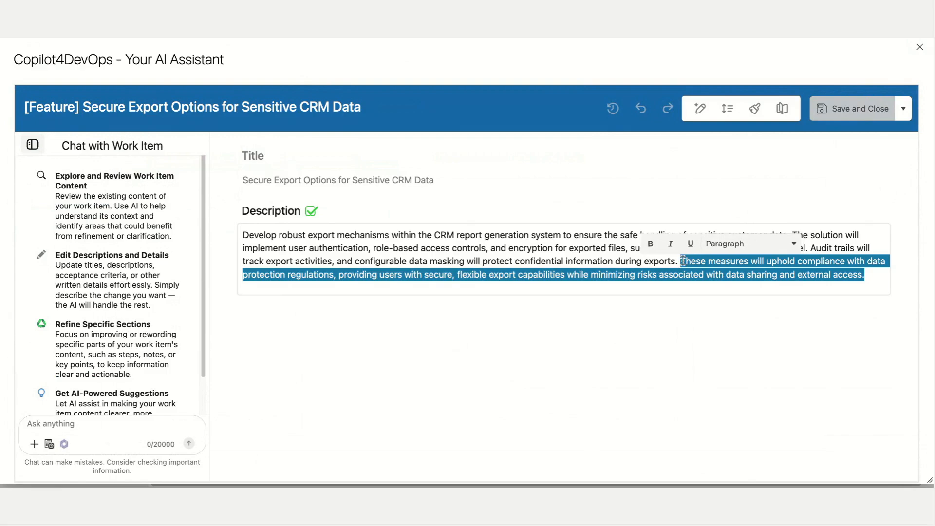
pyautogui.press('BackSpace')
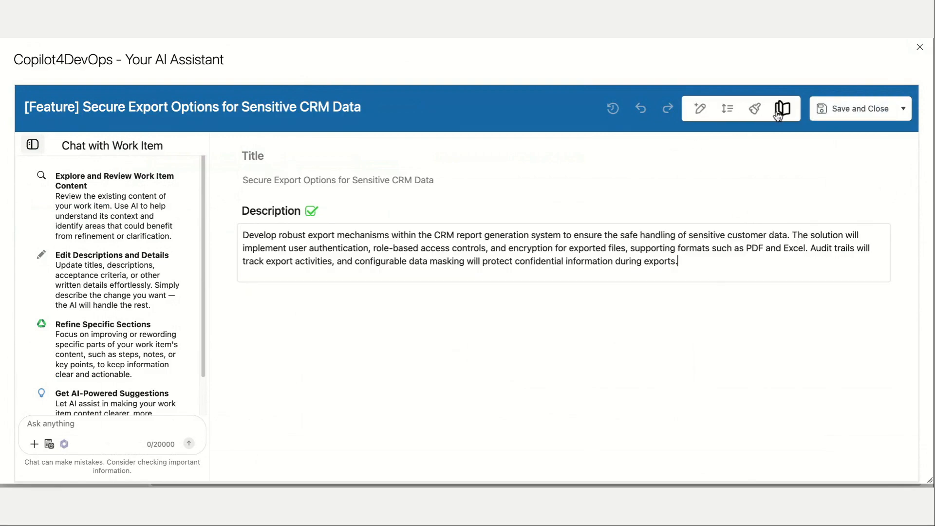
# Use the AI length adjustment to rewrite the Secure Export Options description as Long.
pyautogui.click(726, 117)
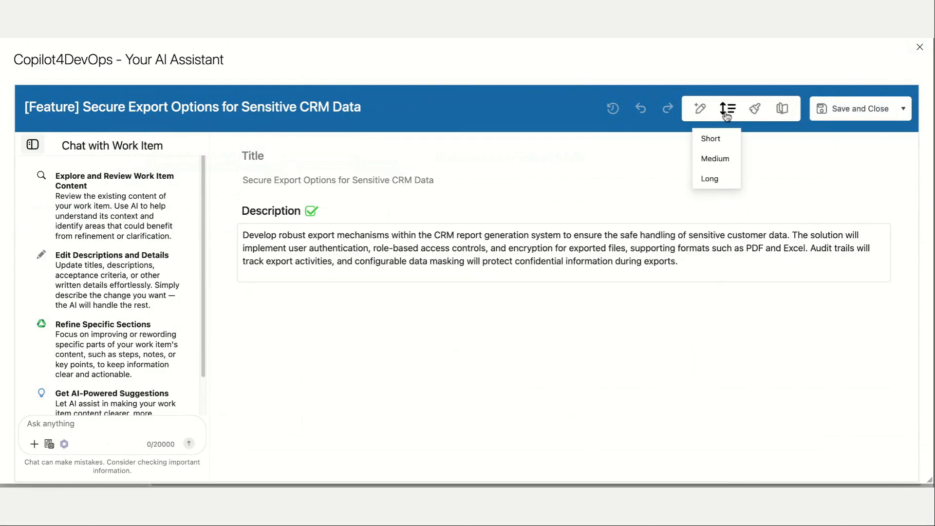
pyautogui.click(717, 181)
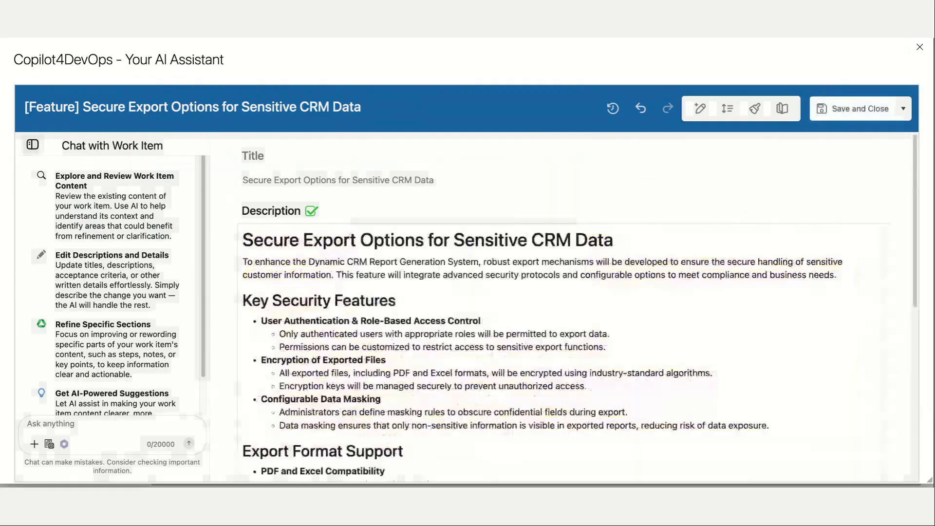
pyautogui.scroll(-6, 699, 214)
pyautogui.scroll(6, 584, 292)
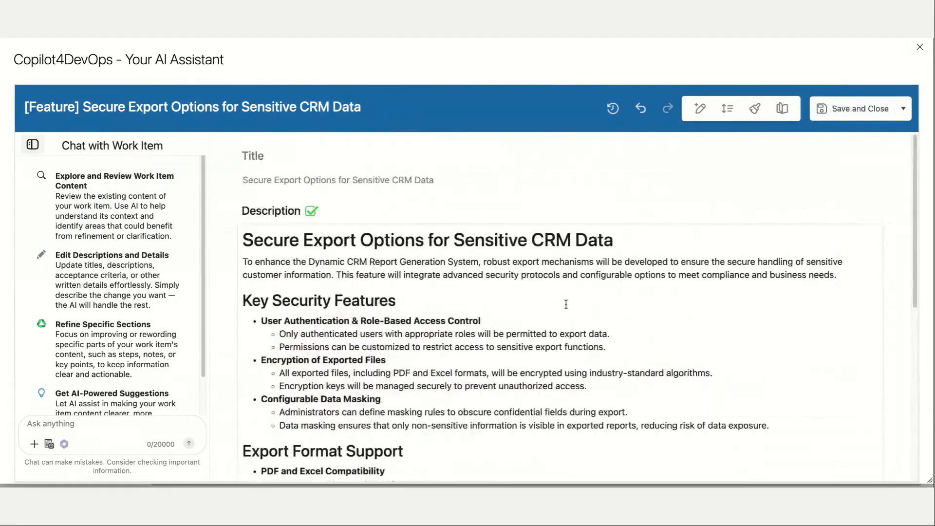
pyautogui.scroll(-3, 587, 271)
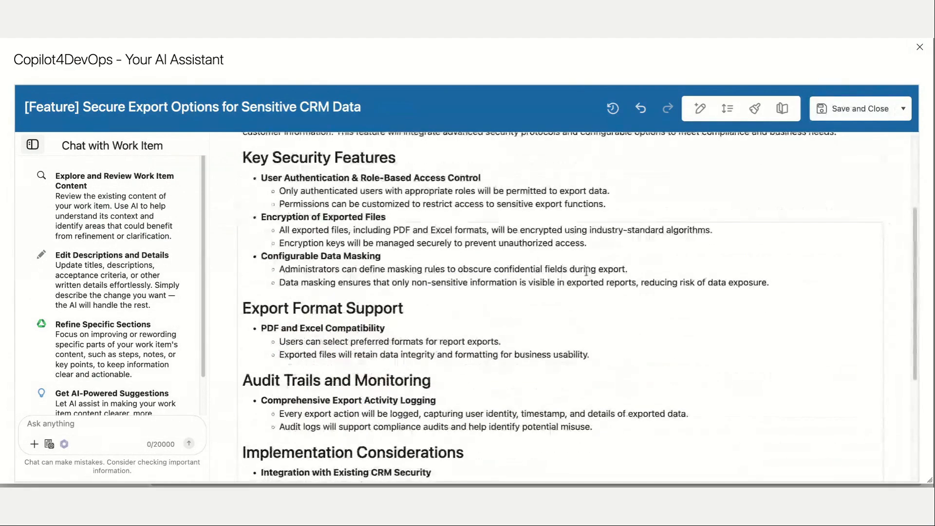
# Polish the wording of the expanded Secure Export Options description with AI, then save the feature and close its editor.
pyautogui.click(756, 109)
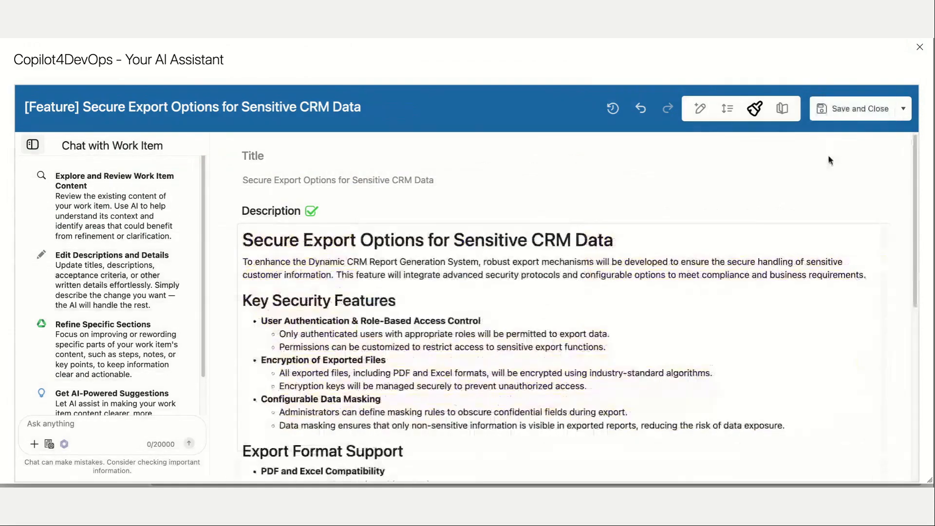
pyautogui.scroll(-7, 709, 295)
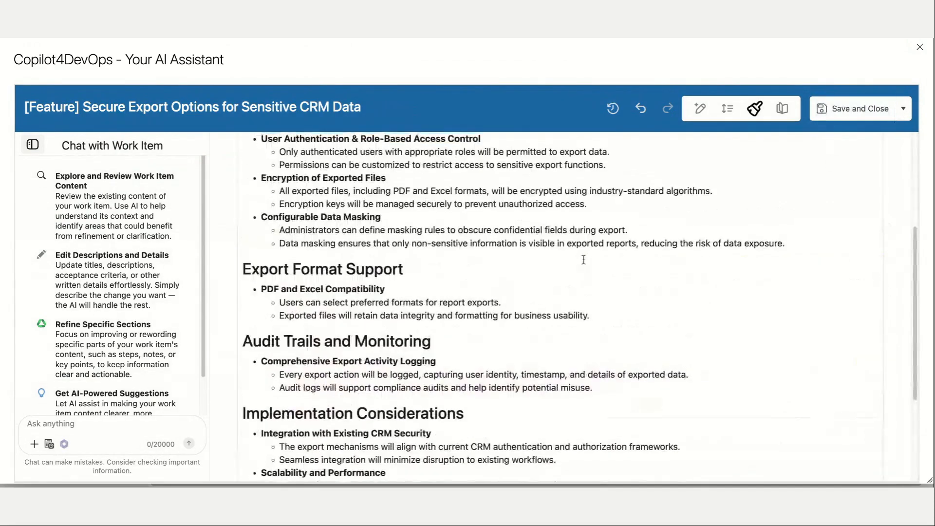
pyautogui.scroll(5, 584, 260)
pyautogui.scroll(-1, 101, 382)
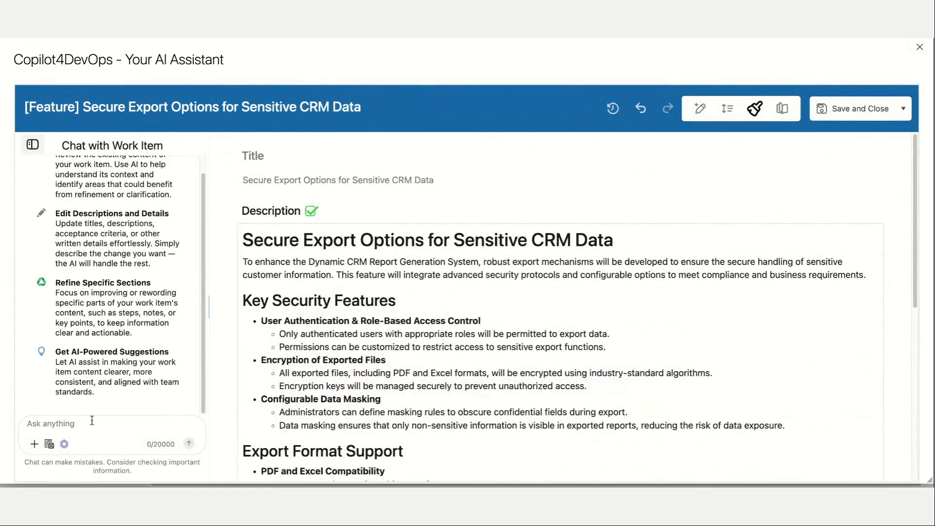
pyautogui.scroll(1, 96, 347)
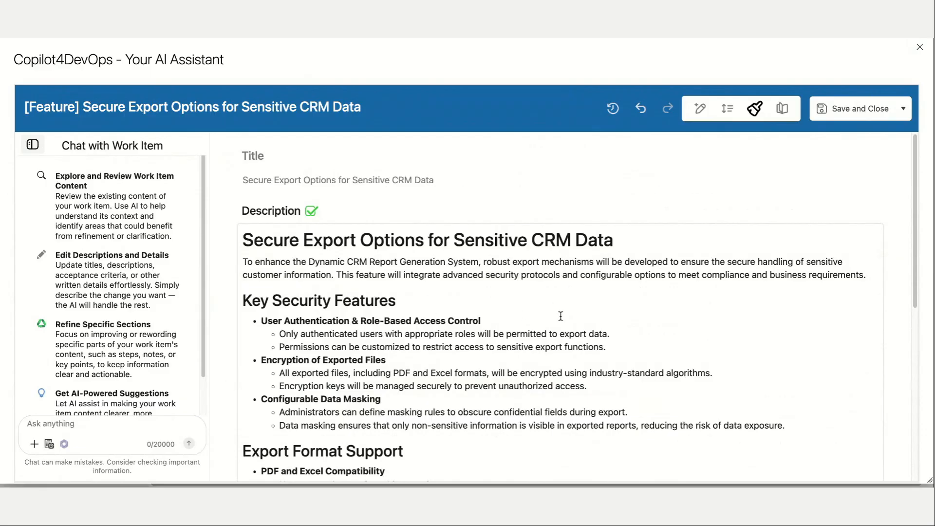
pyautogui.click(583, 320)
pyautogui.scroll(-8, 557, 302)
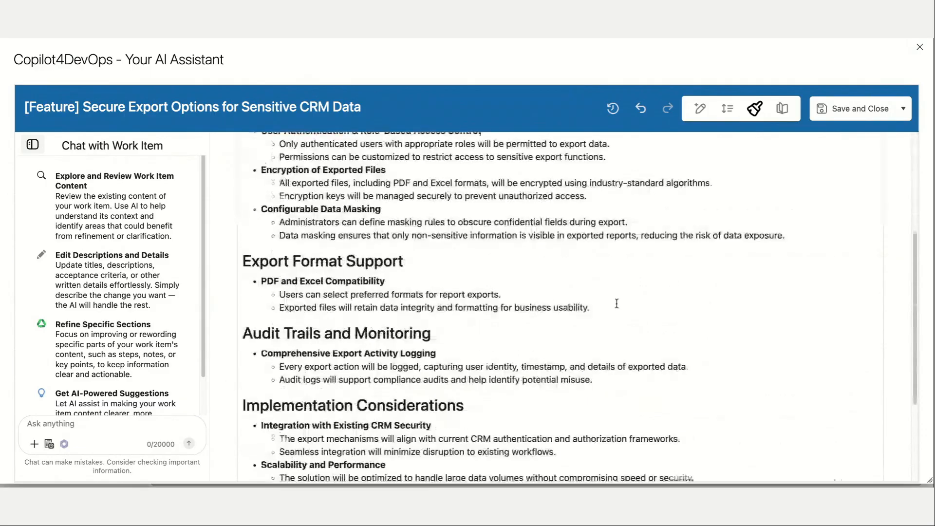
pyautogui.click(849, 121)
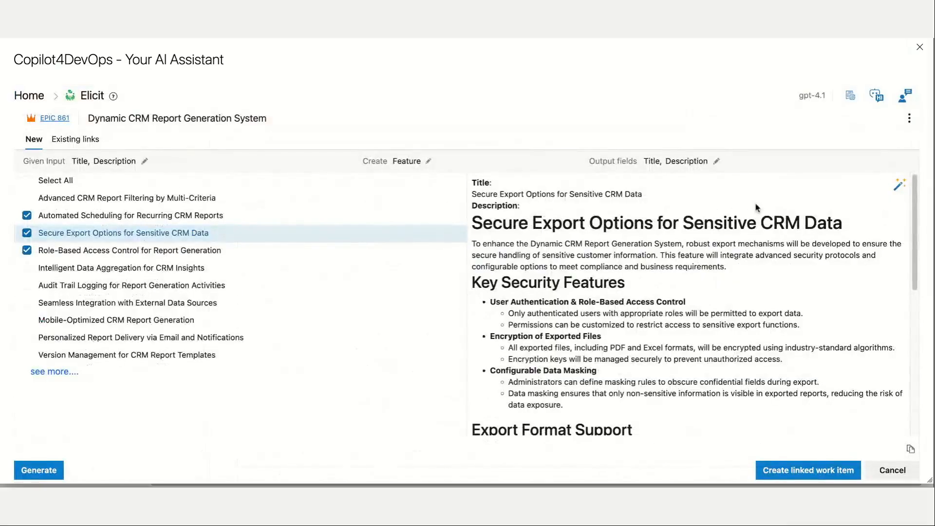
# Review the revised Secure Export Options description and create the three selected features as Child work items of the epic.
pyautogui.scroll(-10, 723, 219)
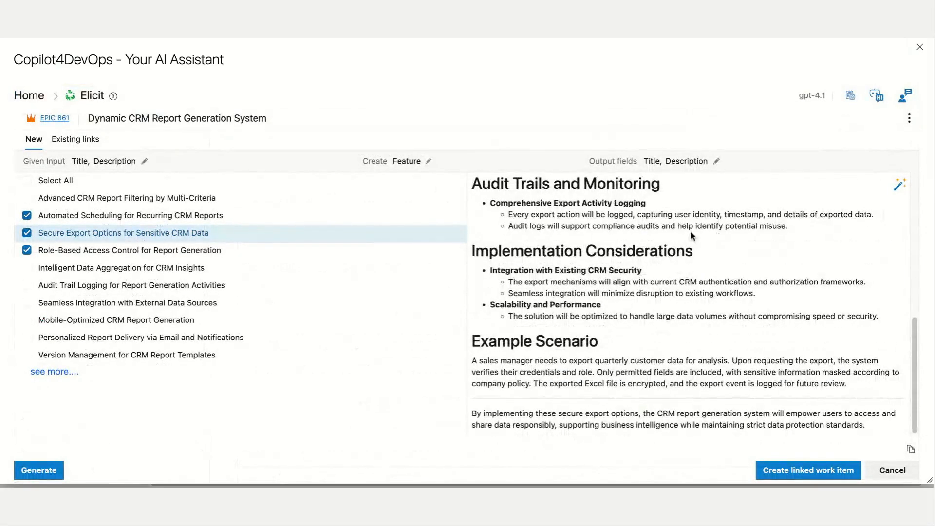
pyautogui.scroll(10, 690, 246)
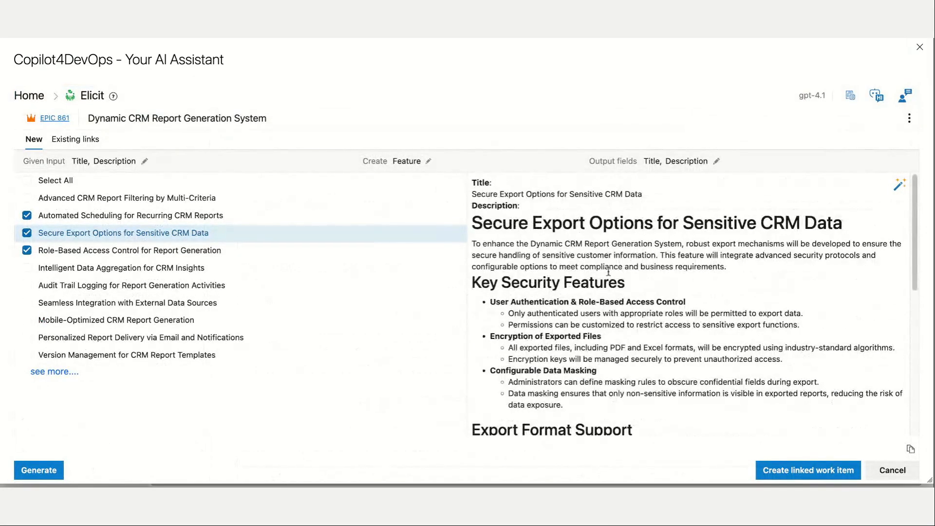
pyautogui.scroll(-3, 638, 258)
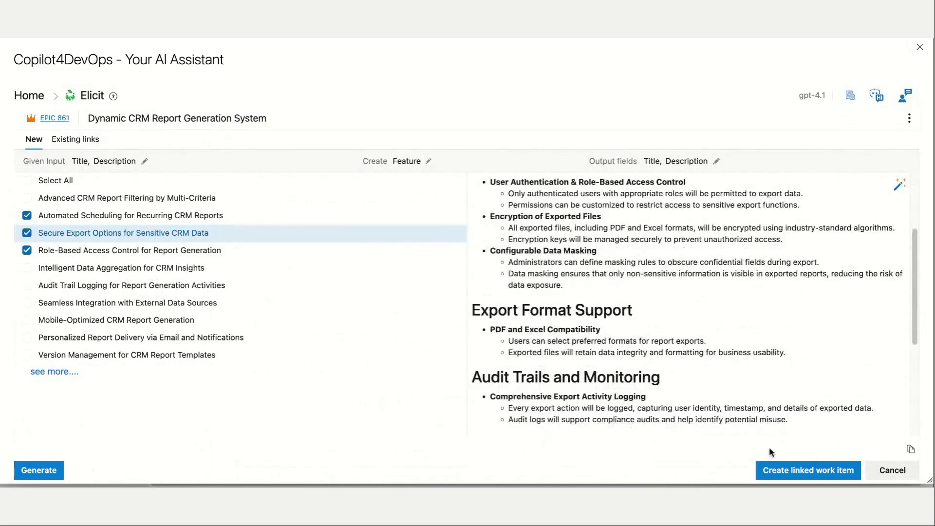
pyautogui.click(781, 471)
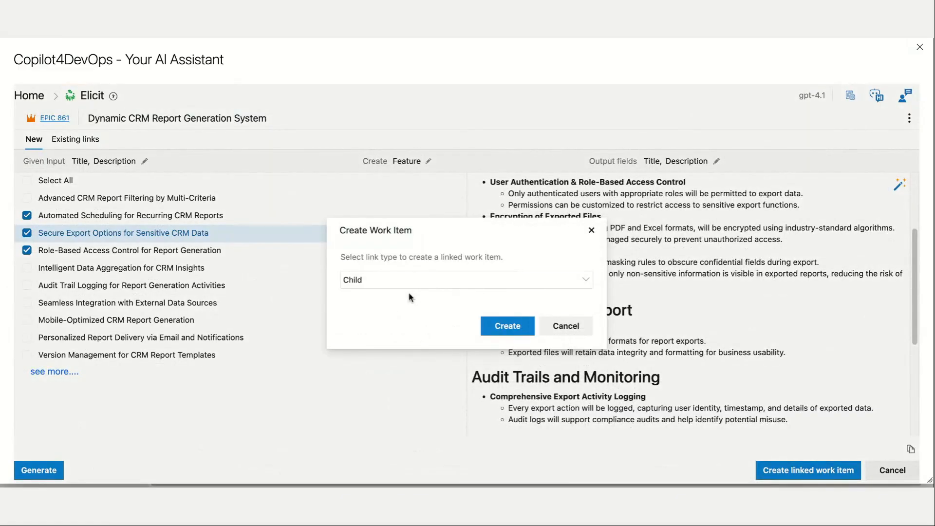
pyautogui.click(486, 322)
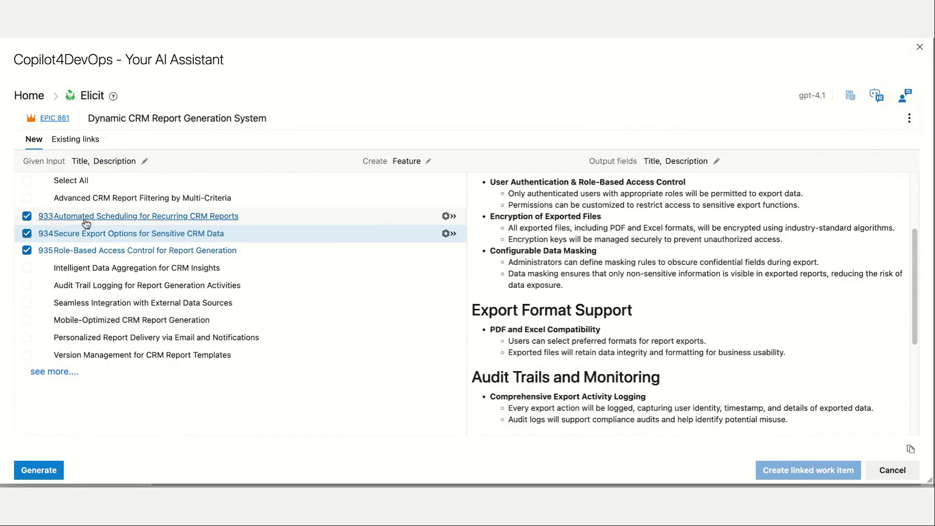
# Inspect the created Automated Scheduling for Recurring CRM Reports work item and the AI functions offered for it.
pyautogui.click(46, 217)
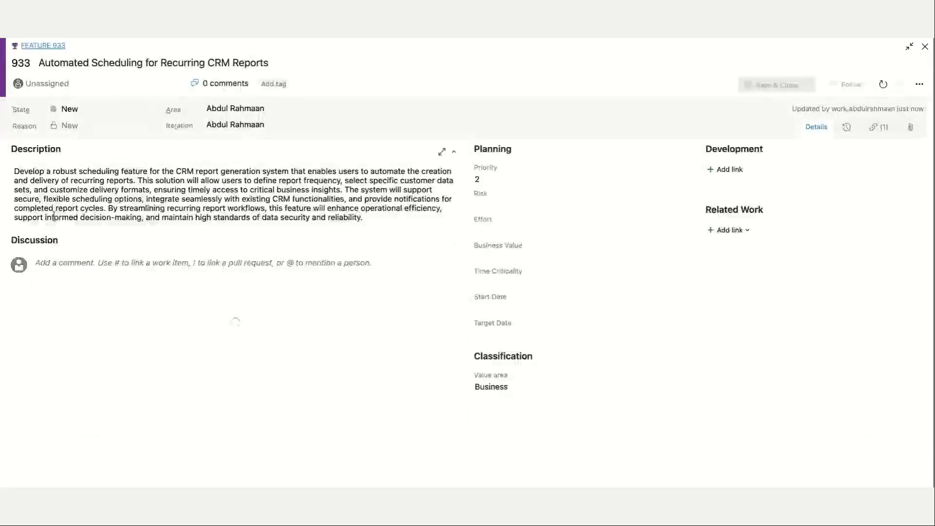
pyautogui.click(132, 189)
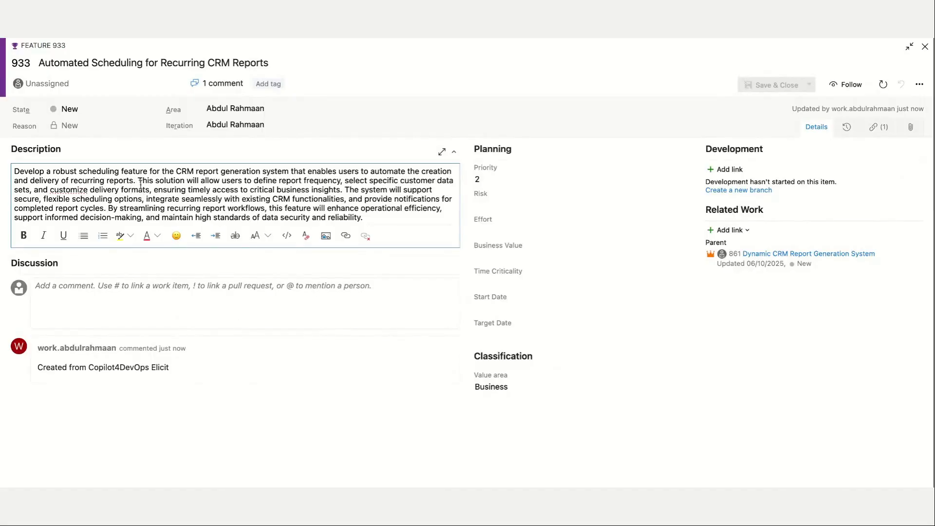
pyautogui.click(175, 69)
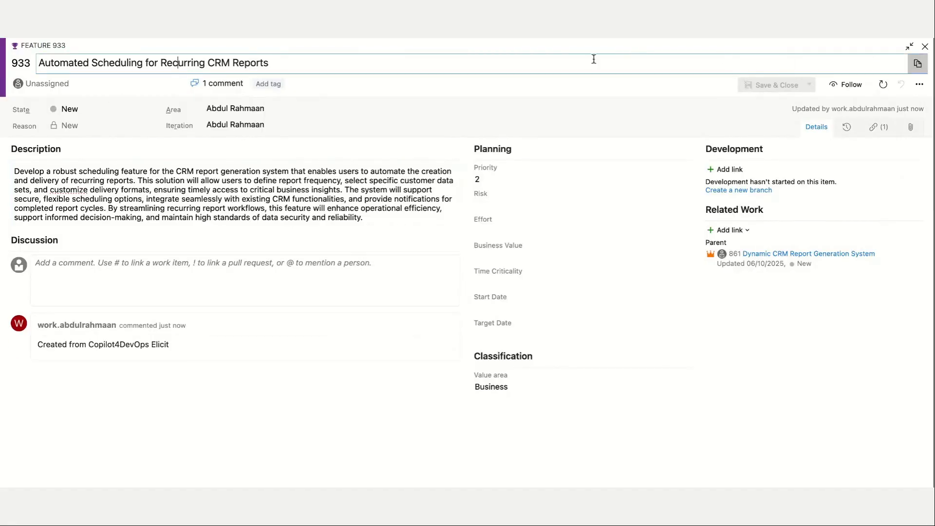
pyautogui.click(925, 47)
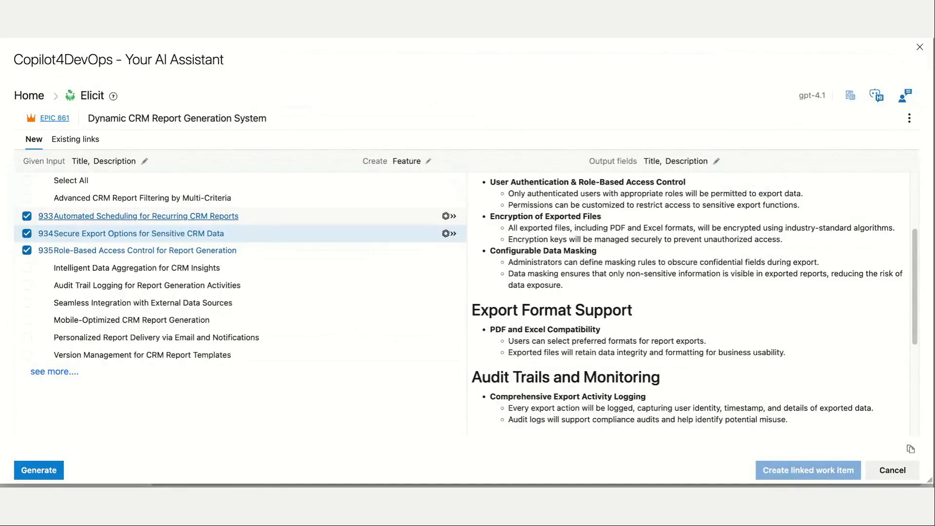
pyautogui.click(447, 215)
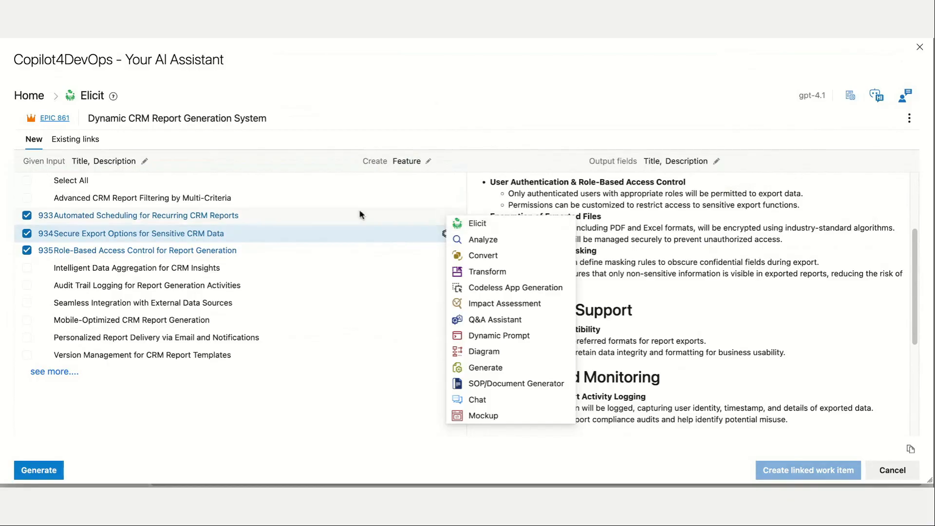
pyautogui.click(279, 229)
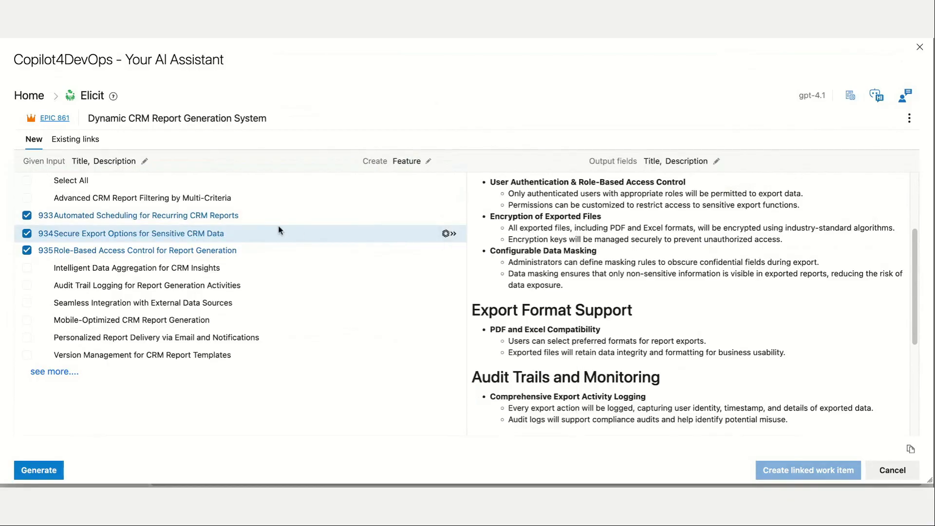
# Drill down from the epic into the created Secure Export Options for Sensitive CRM Data feature.
pyautogui.click(196, 237)
pyautogui.moveTo(12, 114); pyautogui.dragTo(44, 118)
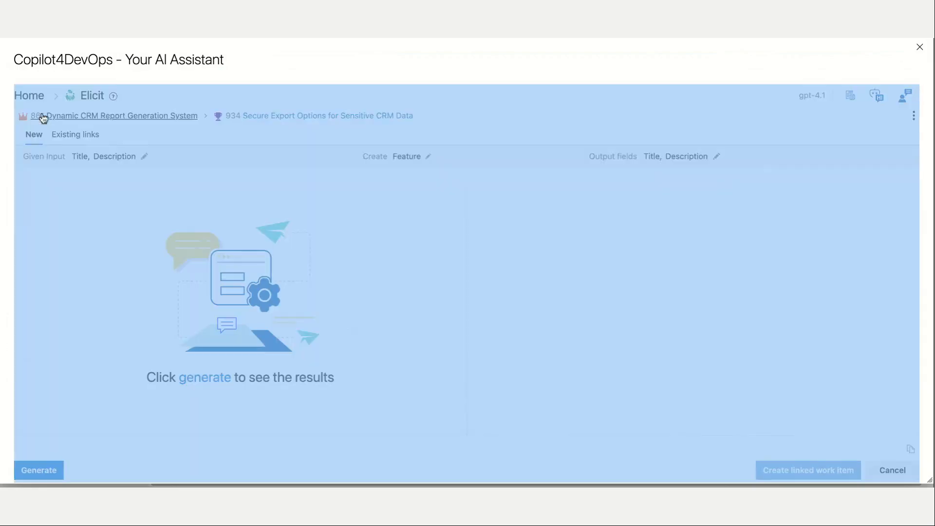
pyautogui.click(430, 138)
pyautogui.doubleClick(390, 232)
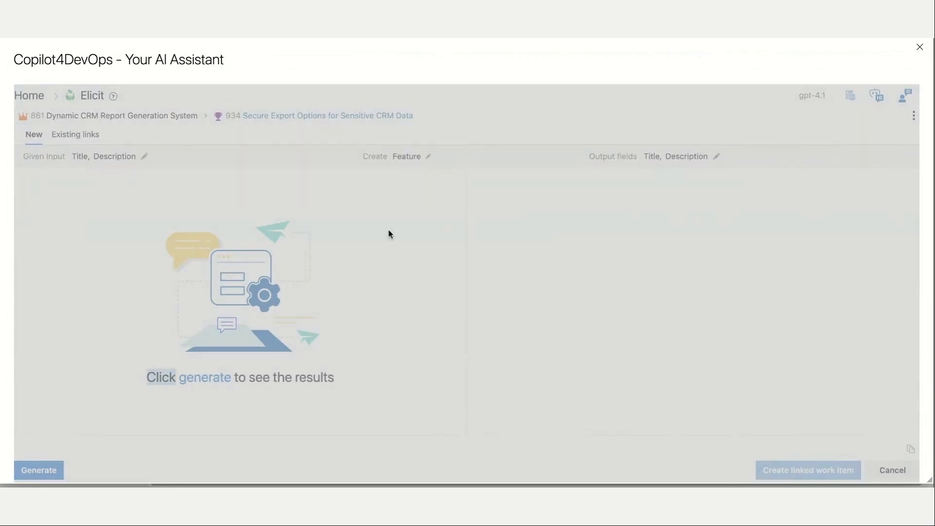
pyautogui.tripleClick(390, 232)
pyautogui.click(434, 160)
pyautogui.click(848, 77)
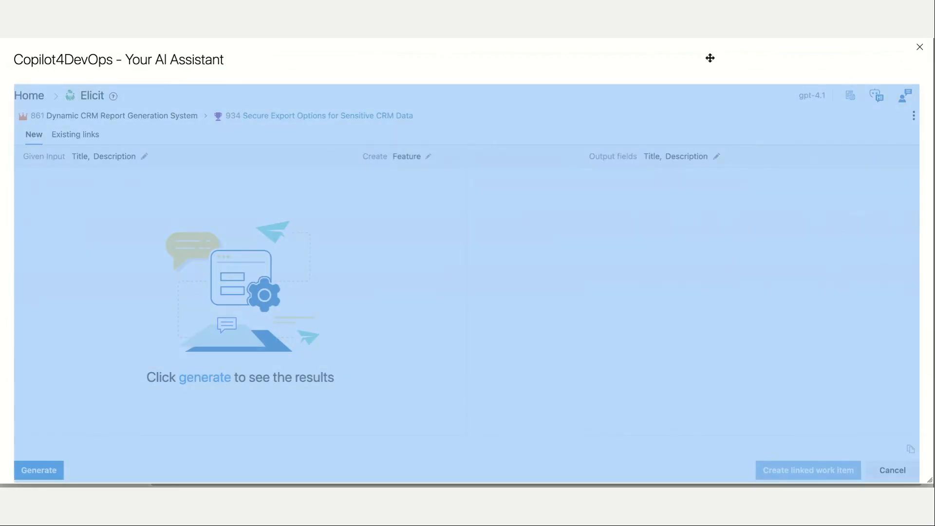
pyautogui.click(402, 154)
pyautogui.click(90, 78)
pyautogui.click(90, 78)
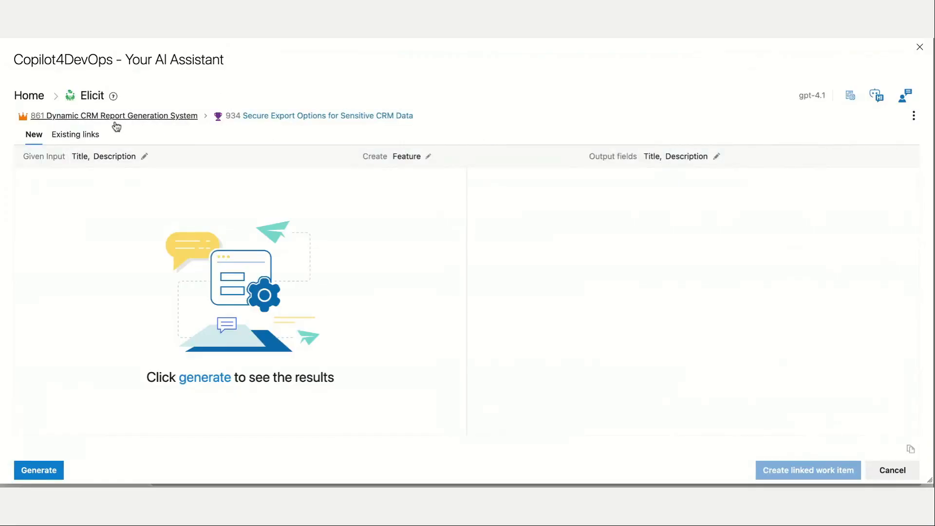
# Change the output work item type to User Story, generate user stories for the feature, and request more suggestions.
pyautogui.click(463, 164)
pyautogui.press('u')
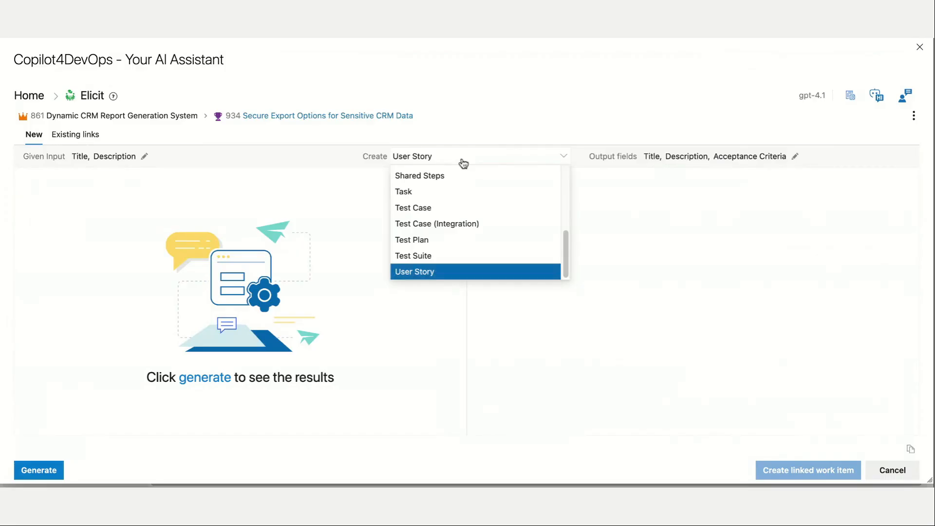
pyautogui.press('Return')
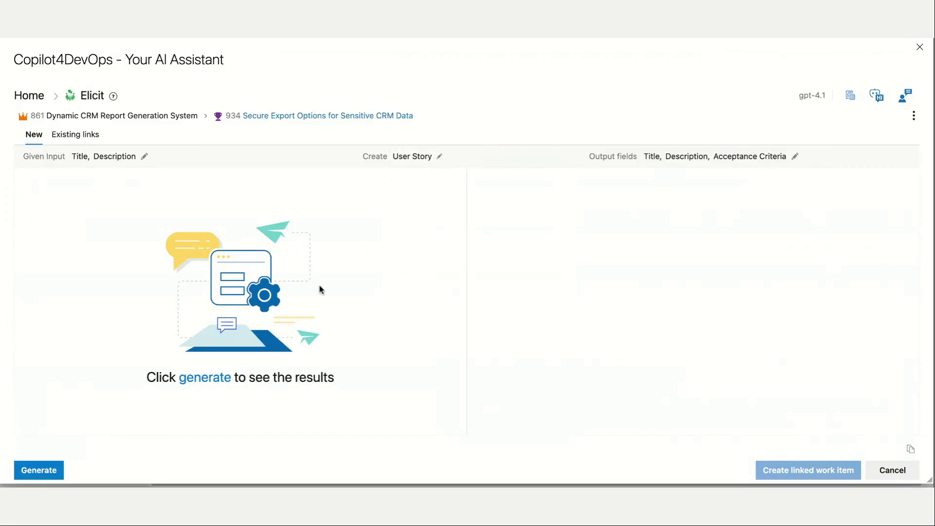
pyautogui.click(225, 378)
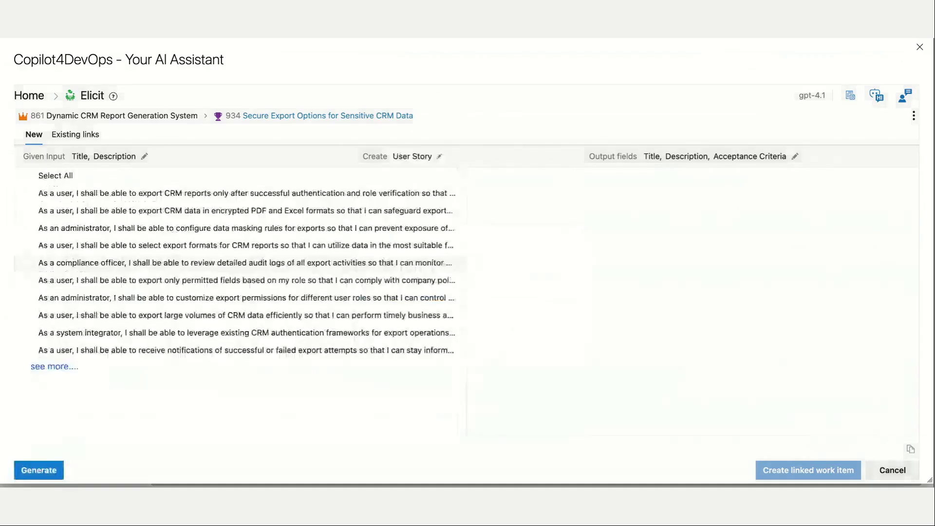
pyautogui.click(63, 372)
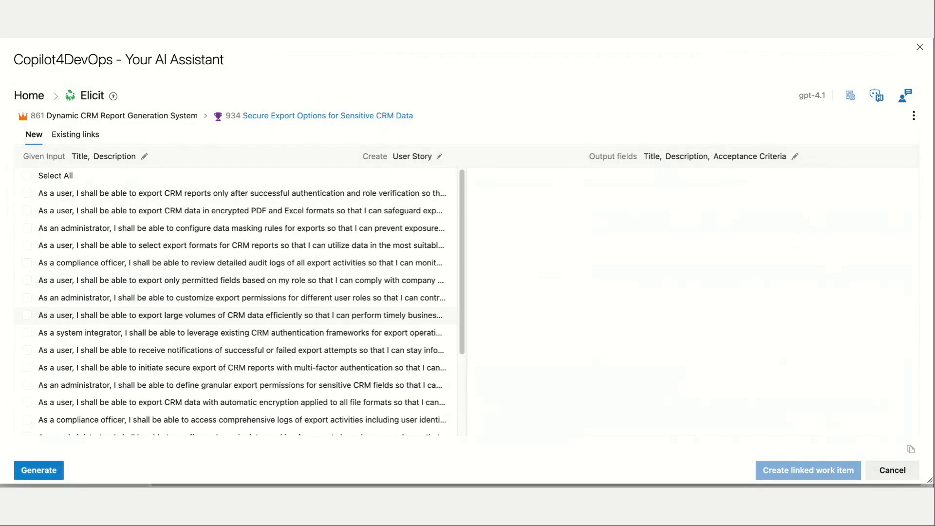
# Select the user stories on choosing export formats, reviewing detailed audit logs, and exporting only role-permitted fields.
pyautogui.scroll(-5, 149, 268)
pyautogui.scroll(5, 149, 268)
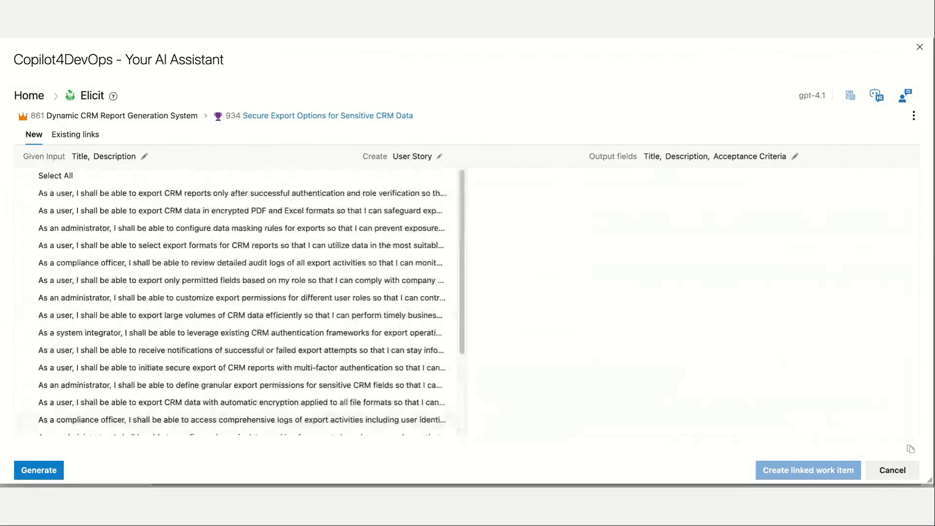
pyautogui.click(152, 251)
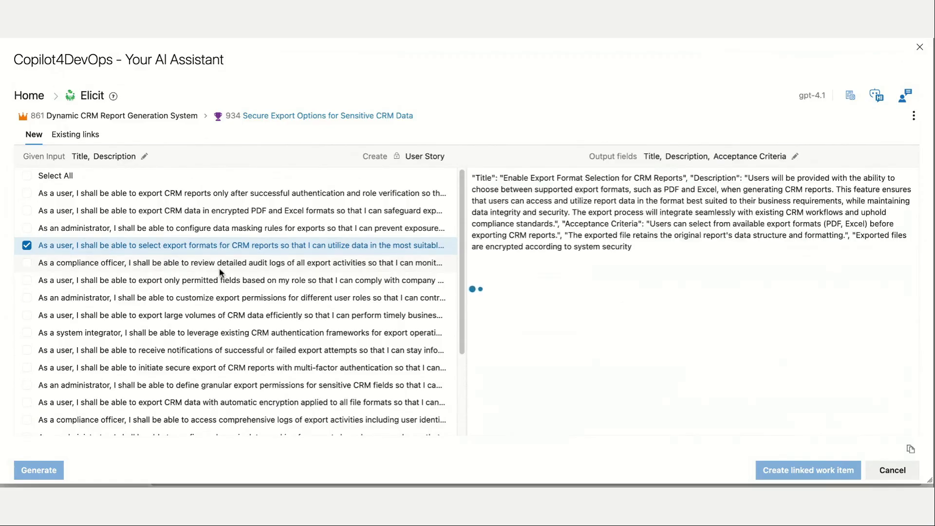
pyautogui.click(219, 268)
pyautogui.click(214, 285)
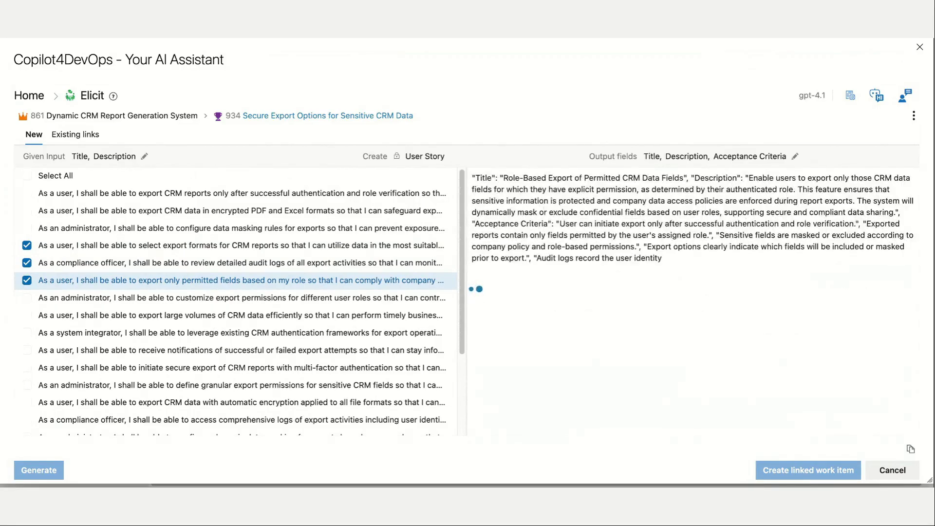
# Create the three selected user stories as Child work items of the Secure Export Options feature.
pyautogui.scroll(-3, 207, 273)
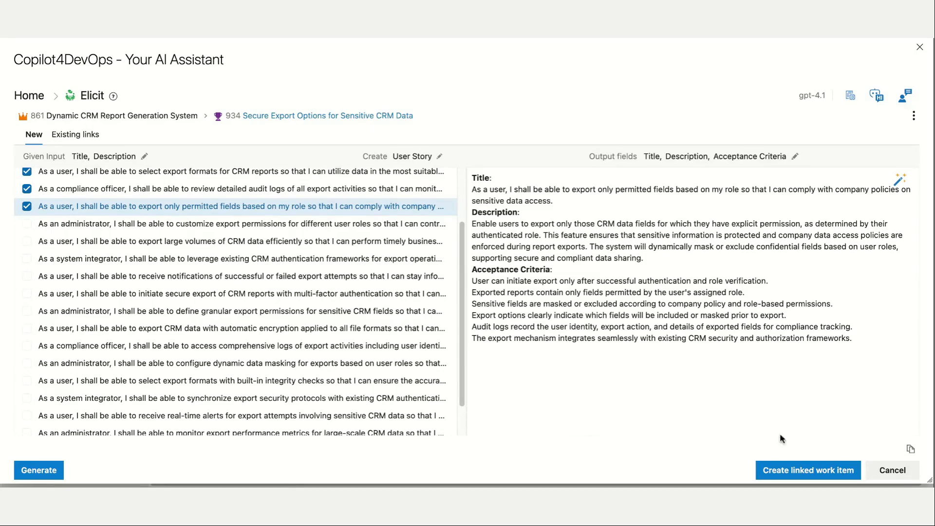
pyautogui.scroll(3, 292, 280)
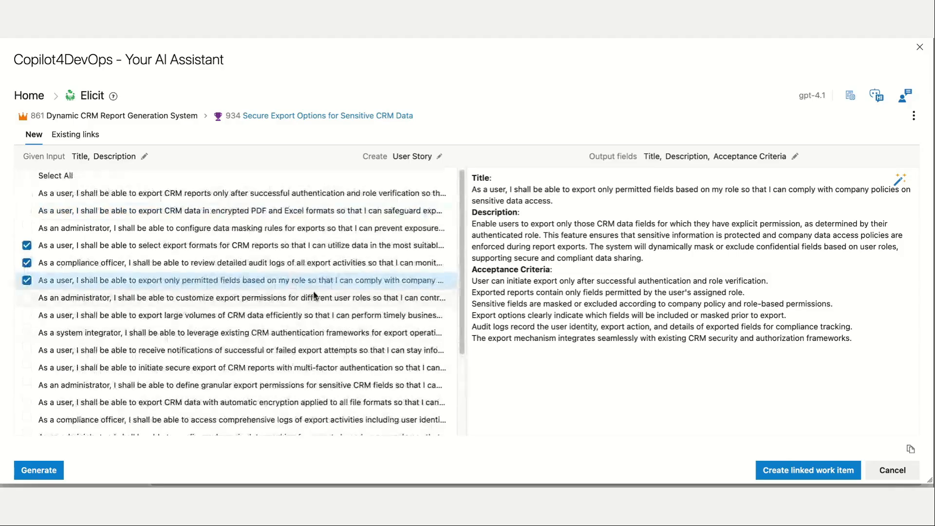
pyautogui.click(816, 472)
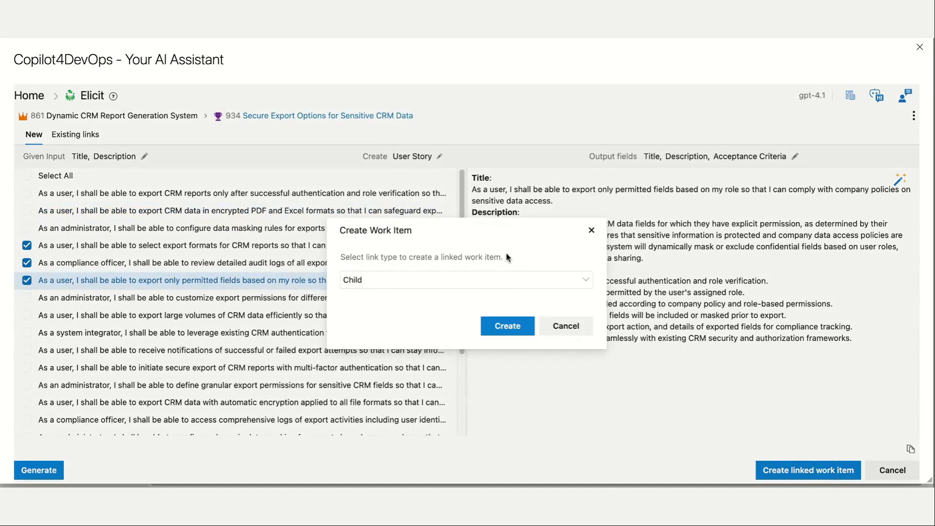
pyautogui.click(508, 326)
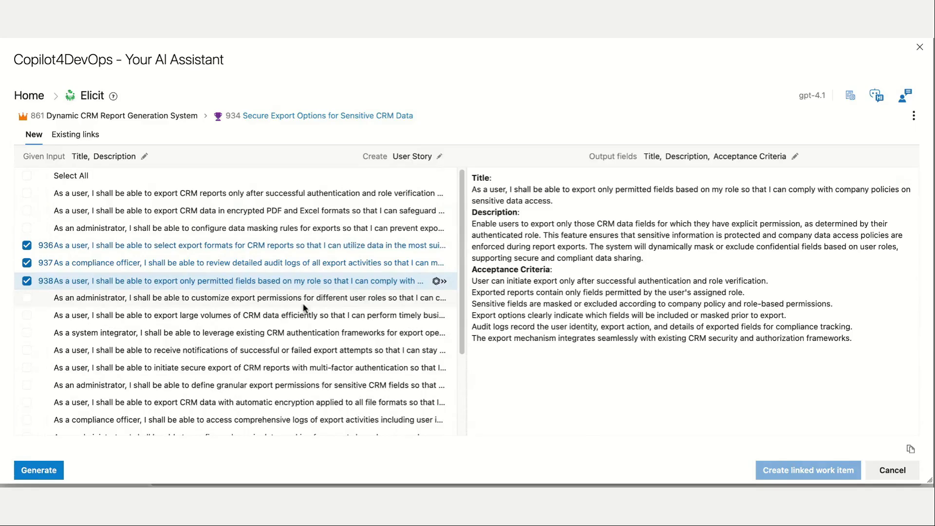
# Drill down into the compliance officer audit-log user story, and return to the home page to reopen Elicit for the epic.
pyautogui.click(178, 264)
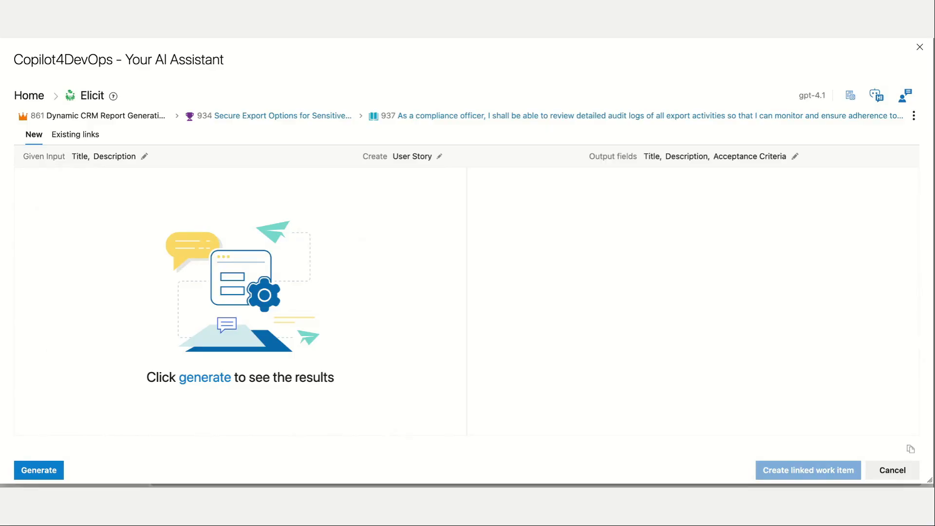
pyautogui.click(42, 100)
pyautogui.click(155, 210)
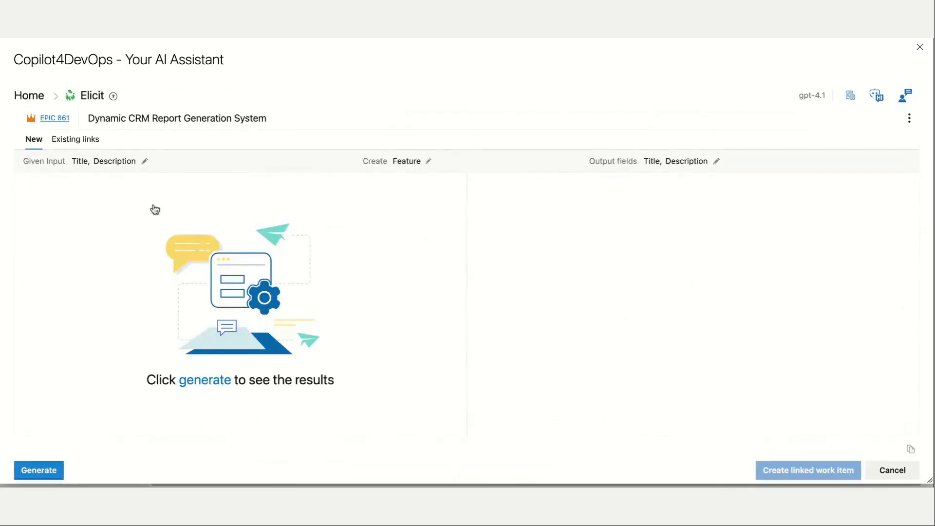
# Open the elicitation setup for the epic and enter "CRM Tool" as the details.
pyautogui.click(910, 118)
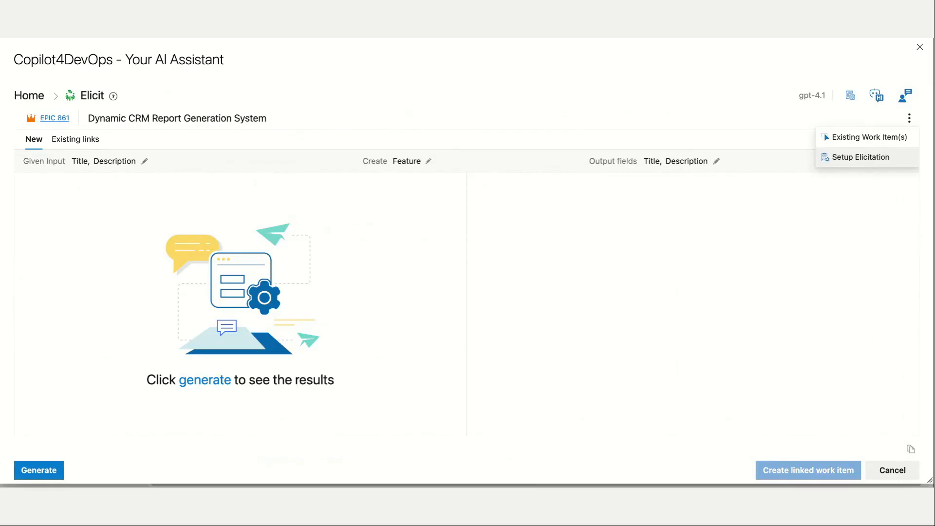
pyautogui.click(866, 159)
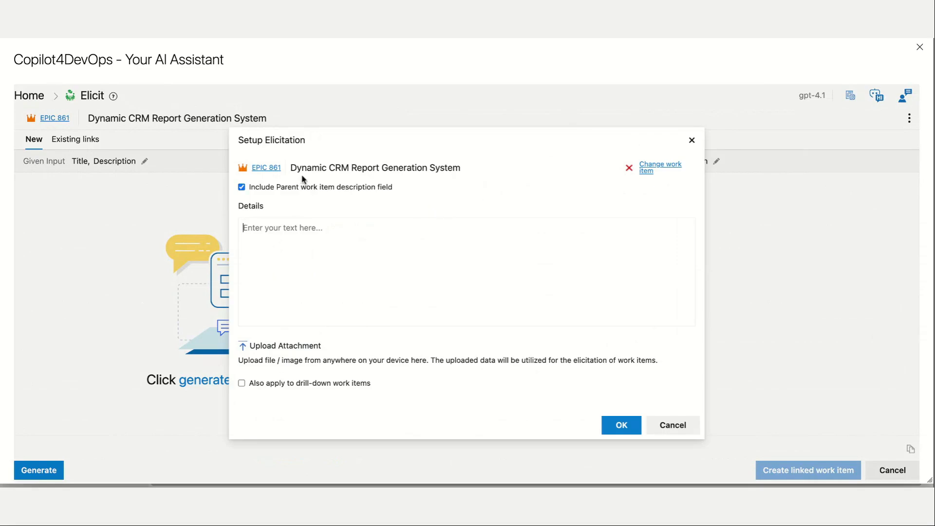
pyautogui.moveTo(292, 169); pyautogui.dragTo(464, 171)
pyautogui.click(404, 242)
pyautogui.write('CRM Tool')
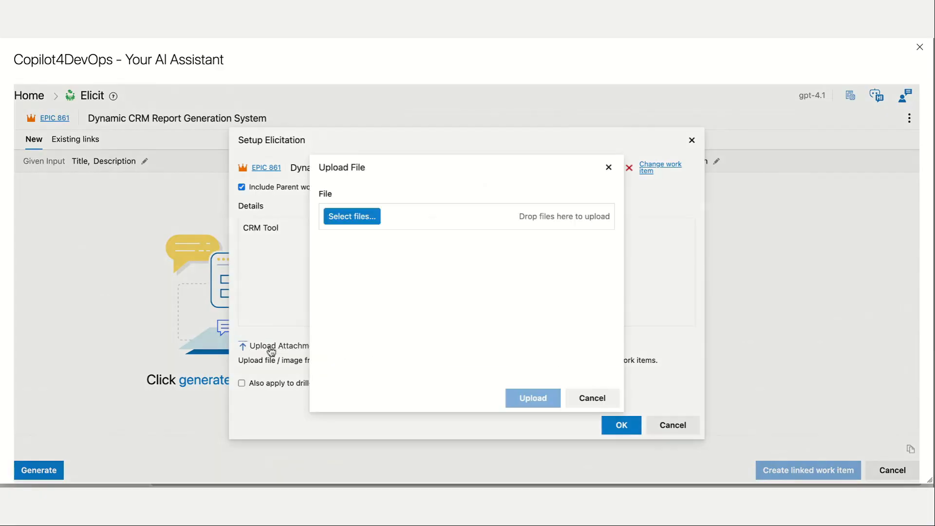
# Attach the Business Requirements Document (BRD) for Multi Factor Authentication and replace the details text with "MFA".
pyautogui.click(270, 347)
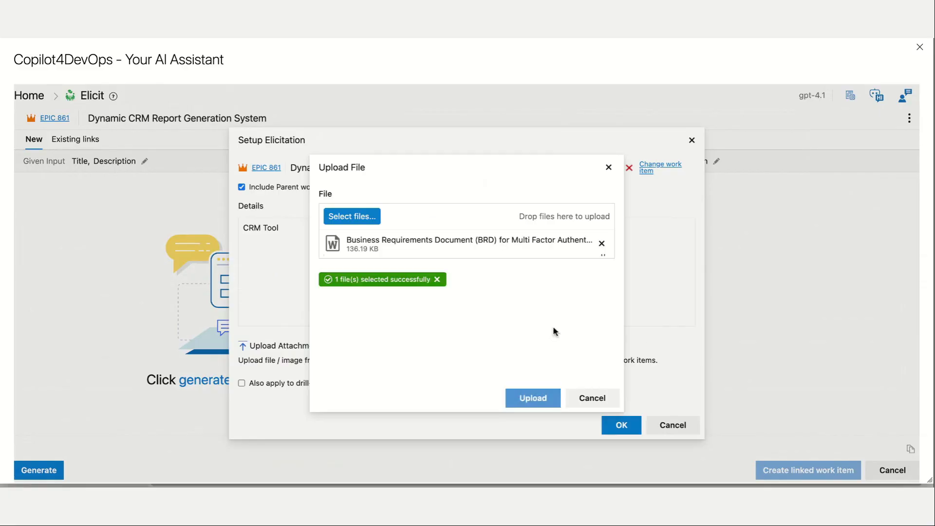
pyautogui.click(533, 398)
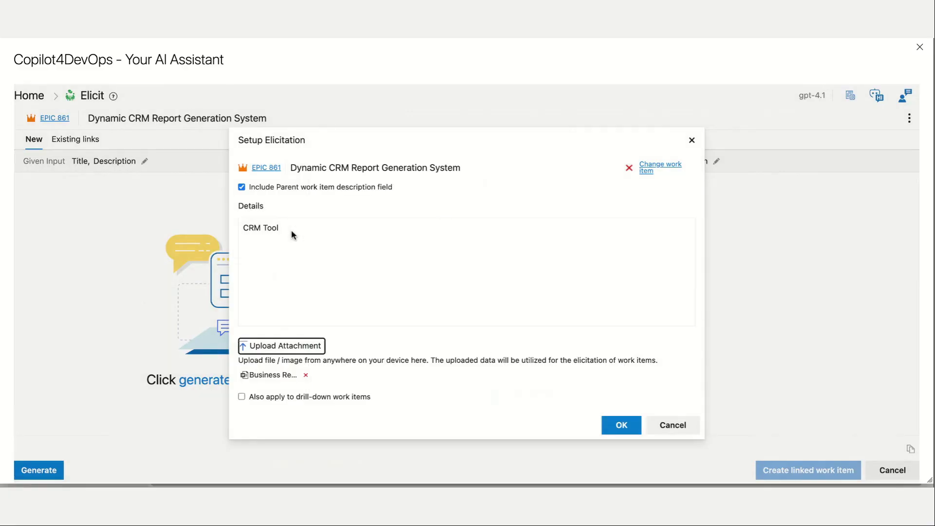
pyautogui.tripleClick(292, 234)
pyautogui.write('MFA')
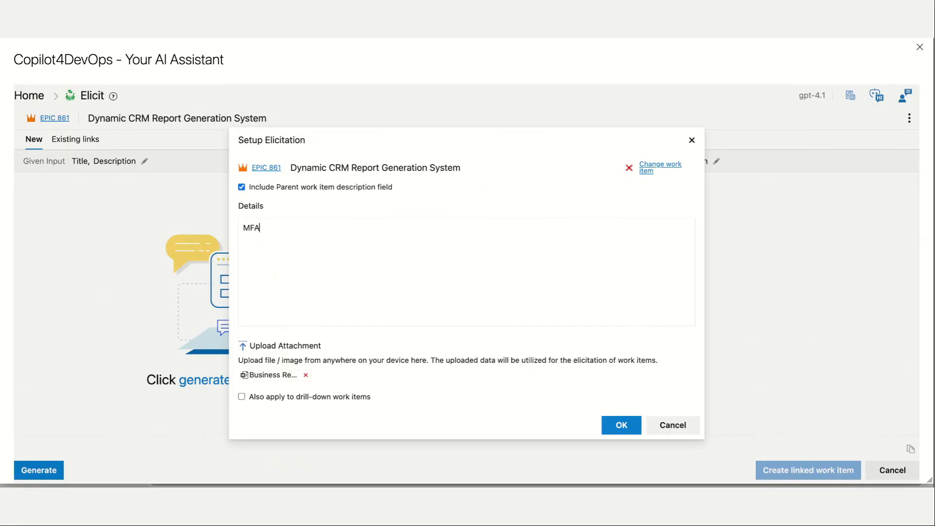
# Remove the epic from the elicitation setup, apply the setup, and generate features from the MFA details and attached document.
pyautogui.click(629, 168)
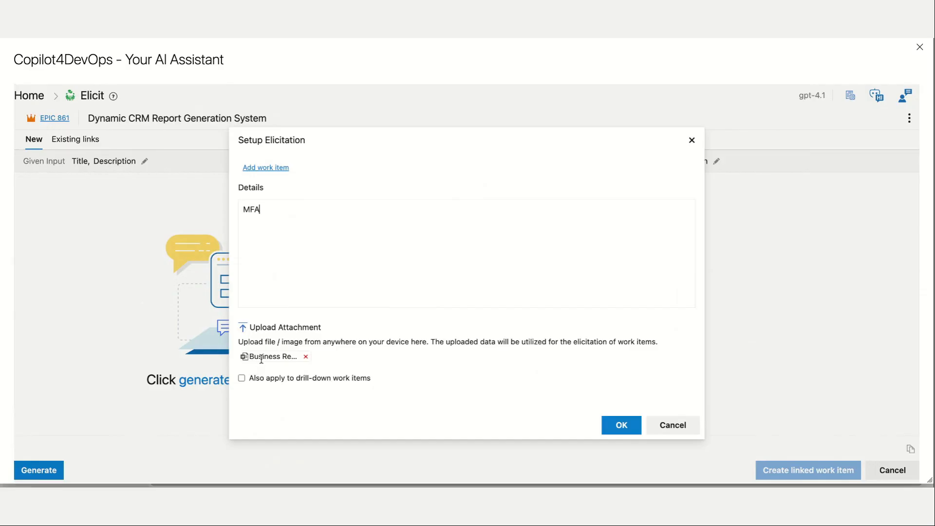
pyautogui.click(617, 426)
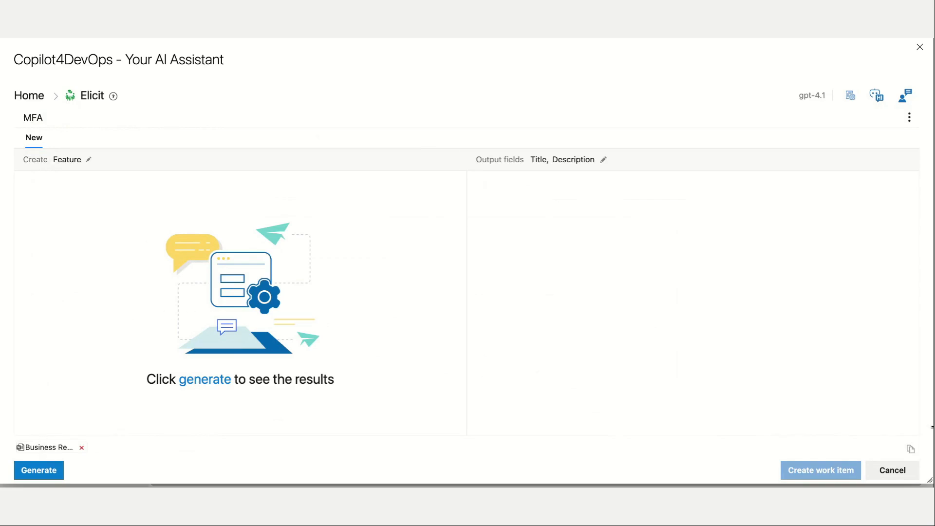
pyautogui.moveTo(18, 119); pyautogui.dragTo(126, 118)
pyautogui.click(111, 271)
pyautogui.click(213, 384)
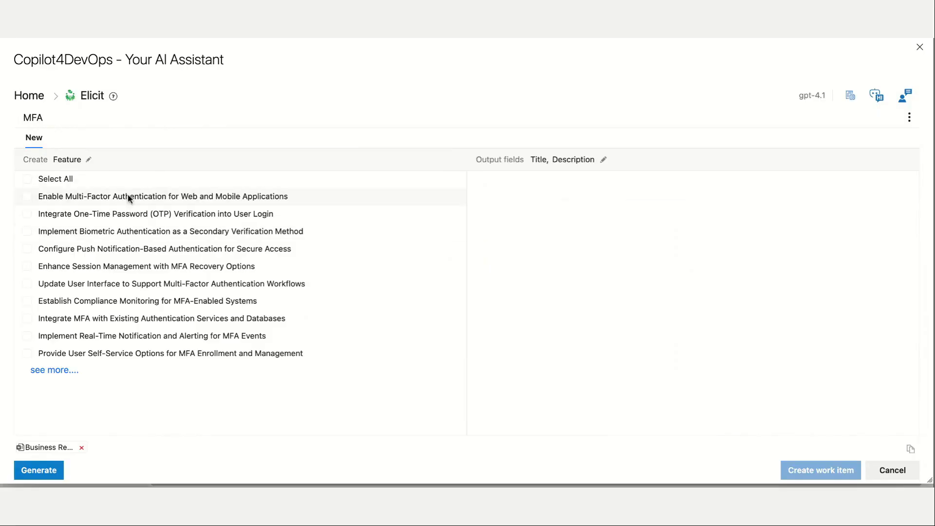
# Generate descriptions for the web and mobile Multi-Factor Authentication and One-Time Password (OTP) Verification features, and return to the home page.
pyautogui.click(88, 200)
pyautogui.click(85, 214)
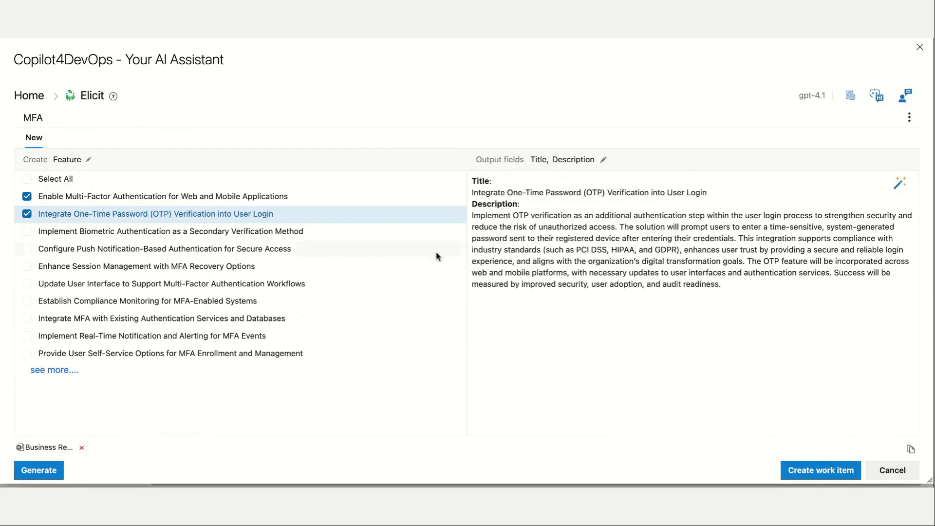
pyautogui.click(28, 96)
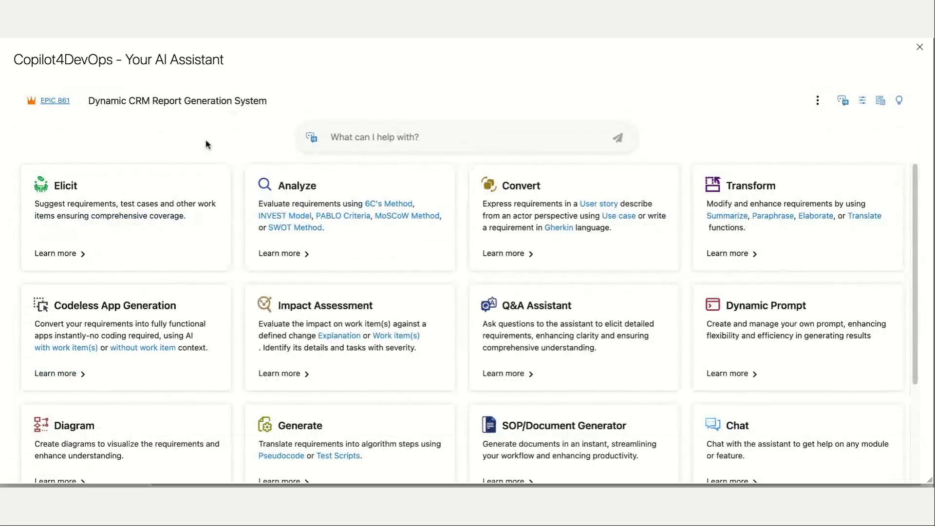
# Analyze the Dynamic CRM Report Generation System epic's title and description with the 6C's Method.
pyautogui.click(325, 186)
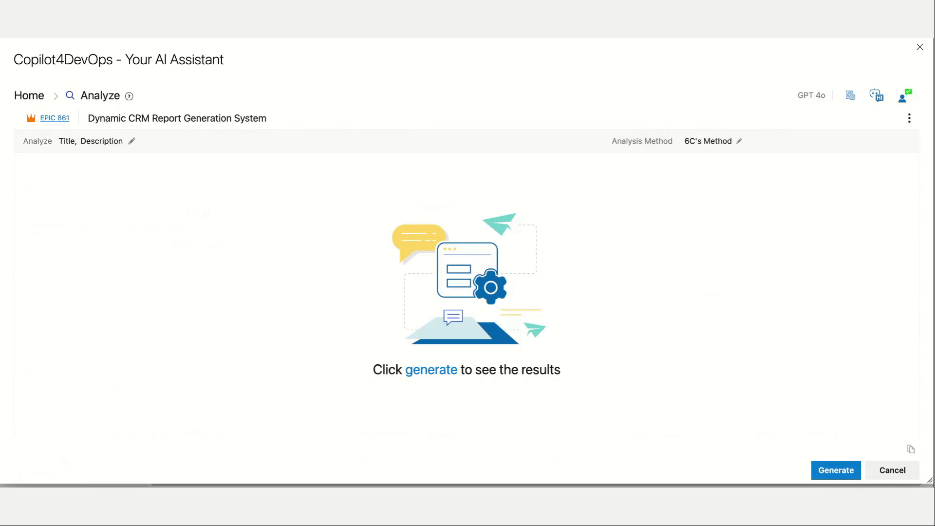
pyautogui.click(710, 141)
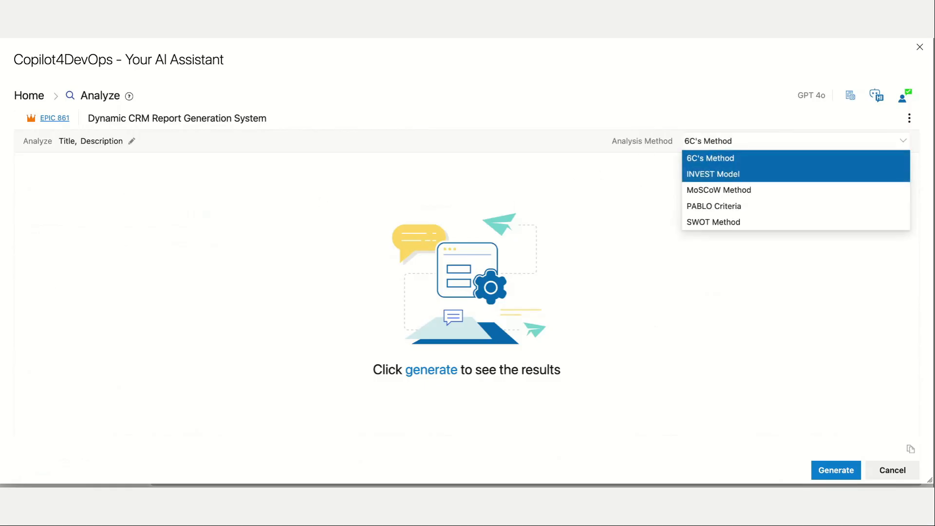
pyautogui.click(732, 166)
pyautogui.click(439, 372)
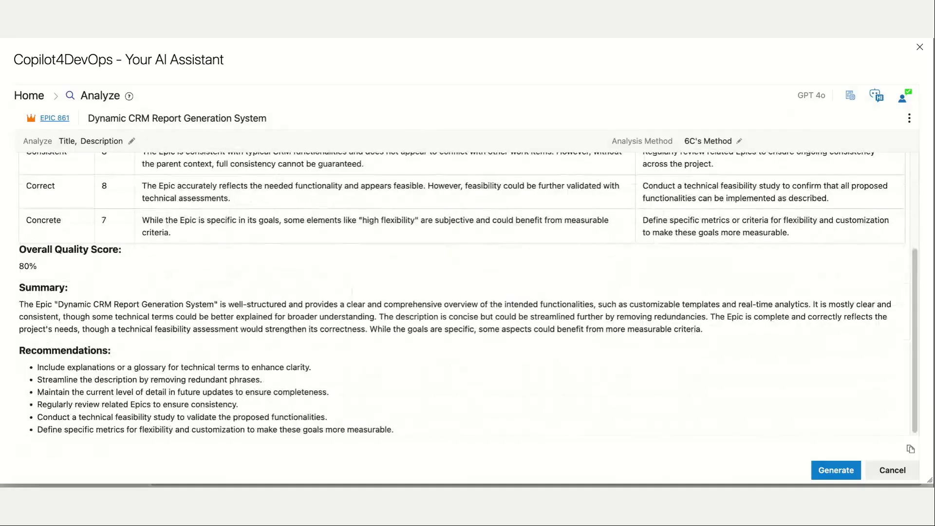
# Review the 6C's analysis: the criteria ratings, rationales, overall quality score, and summary.
pyautogui.scroll(3, 462, 294)
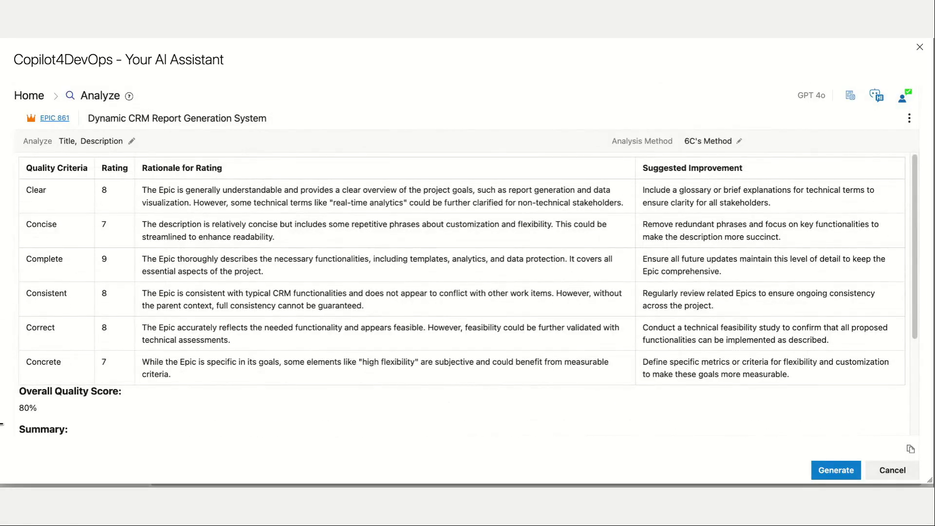
pyautogui.moveTo(141, 168); pyautogui.dragTo(232, 174)
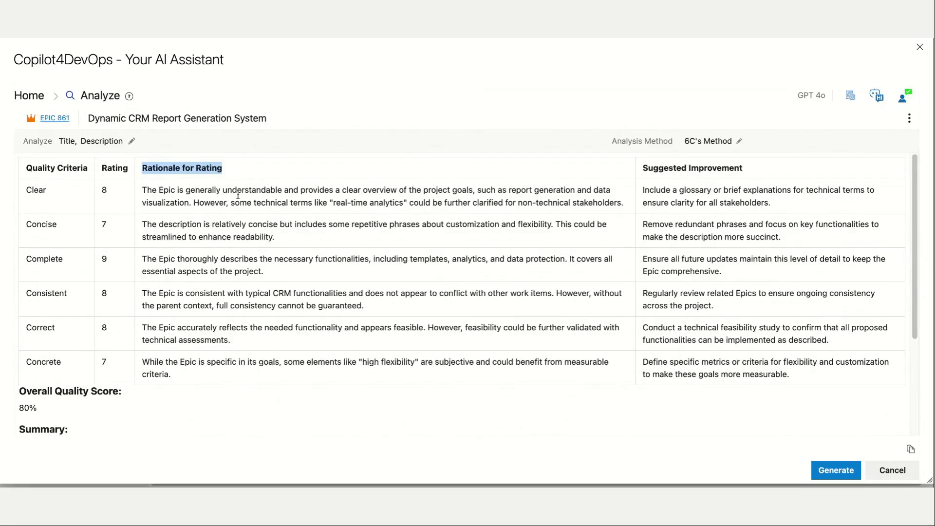
pyautogui.click(297, 249)
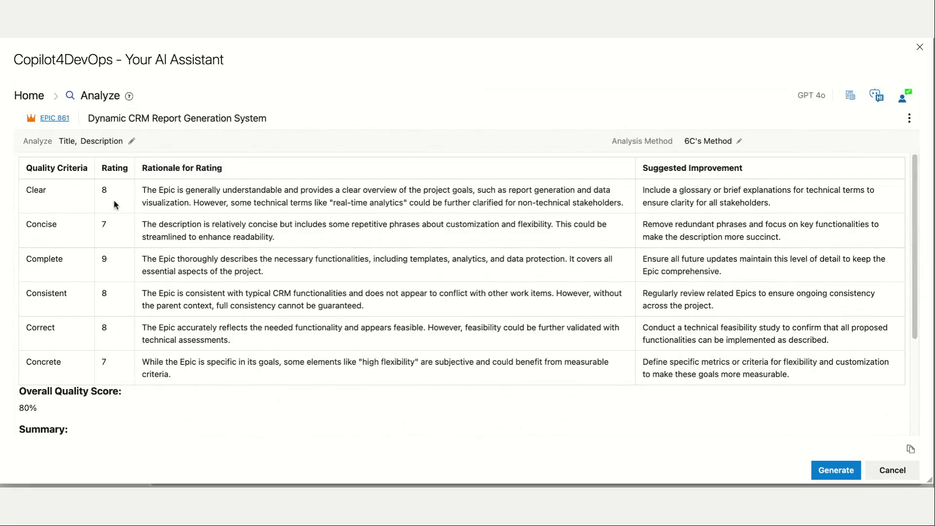
pyautogui.moveTo(102, 168); pyautogui.dragTo(120, 370)
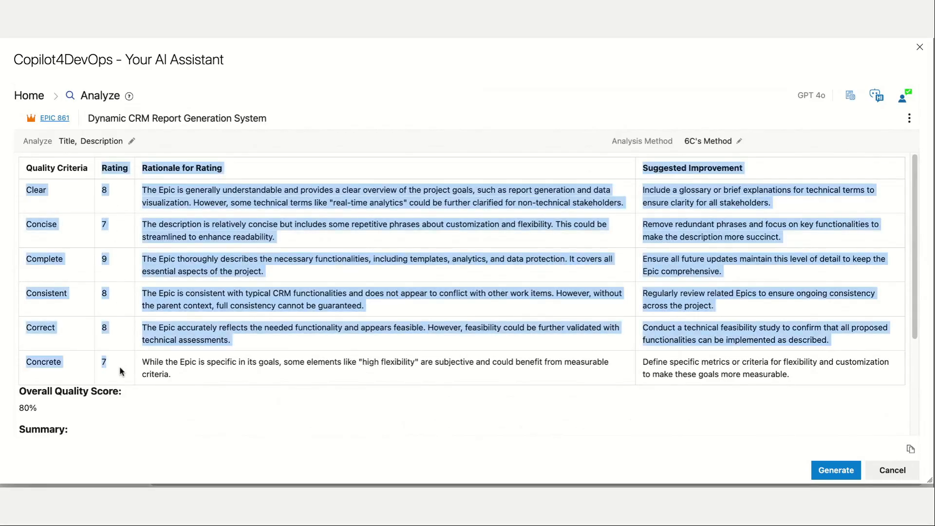
pyautogui.click(122, 347)
pyautogui.scroll(-3, 372, 288)
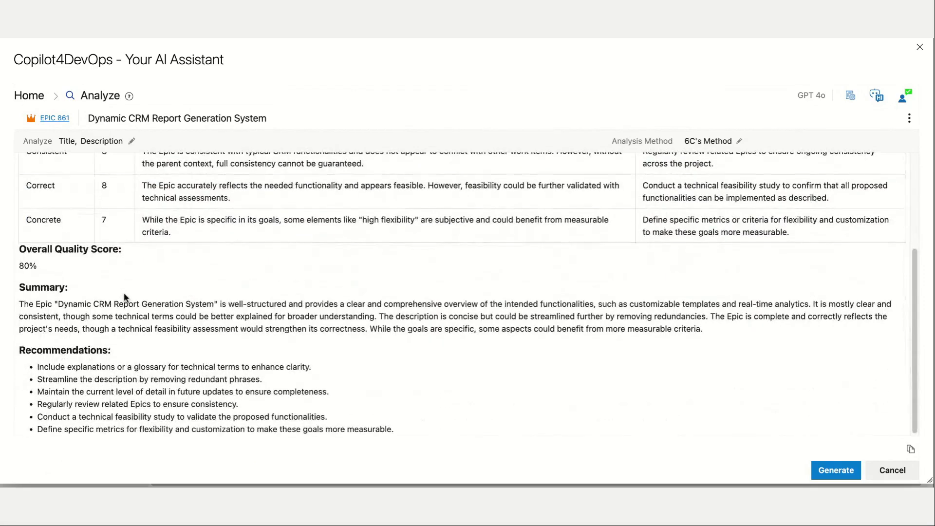
pyautogui.moveTo(20, 249); pyautogui.dragTo(124, 249)
pyautogui.click(138, 261)
pyautogui.moveTo(19, 287); pyautogui.dragTo(697, 337)
pyautogui.scroll(3, 604, 341)
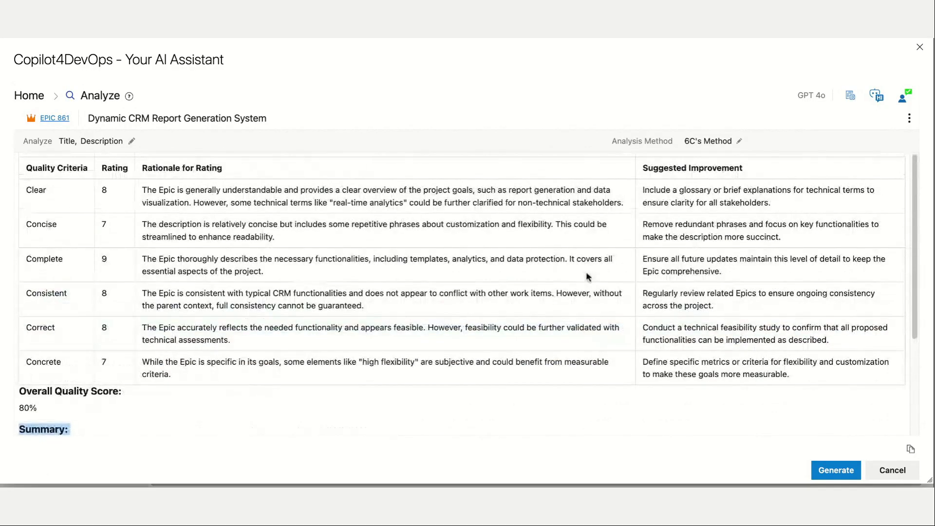
# Review the custom instructions for the analysis, focusing on the request for suggestions to improve the epic's overall score.
pyautogui.click(904, 103)
pyautogui.click(764, 350)
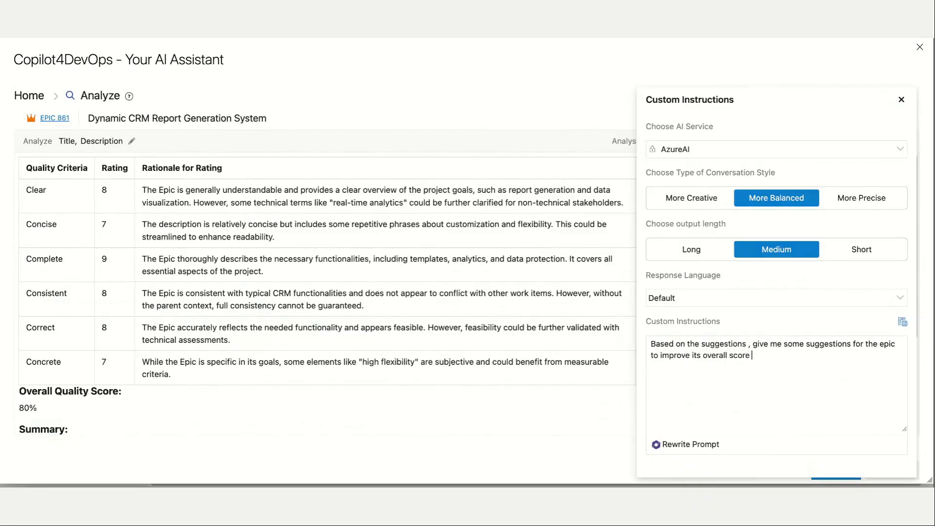
pyautogui.moveTo(652, 344); pyautogui.dragTo(745, 344)
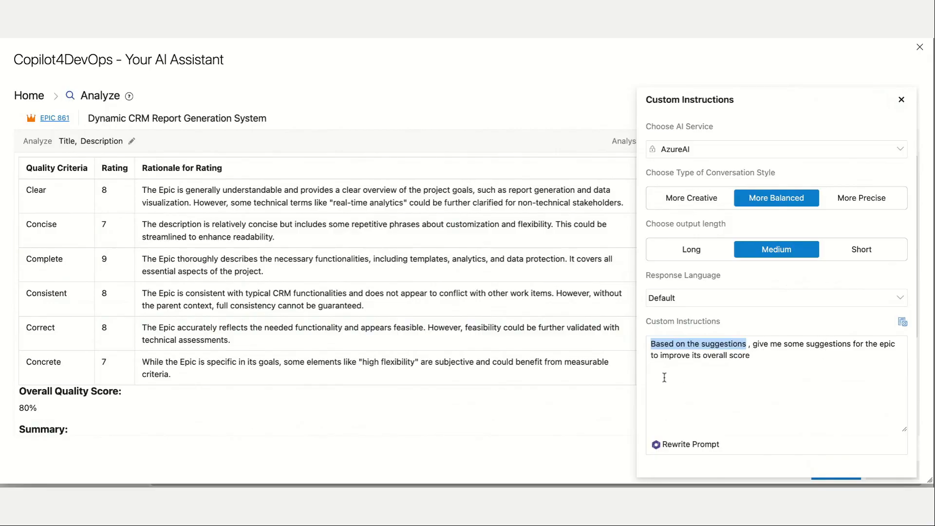
pyautogui.click(552, 407)
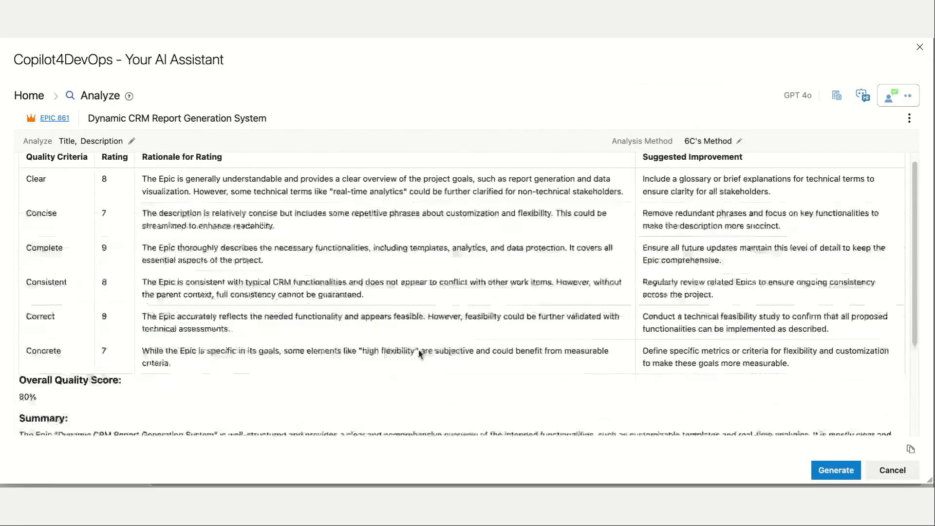
# Read the Recommendations section of the epic's 6C's analysis.
pyautogui.scroll(-5, 420, 354)
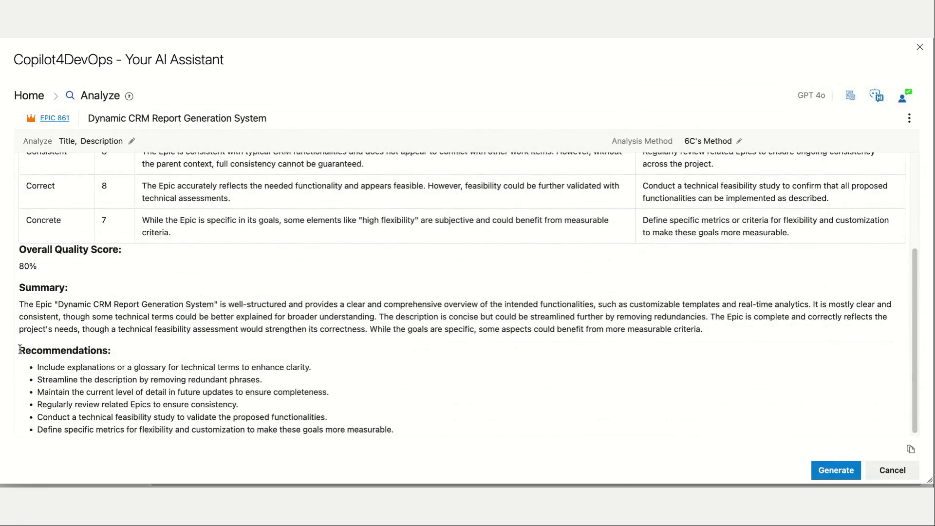
pyautogui.moveTo(19, 350); pyautogui.dragTo(405, 432)
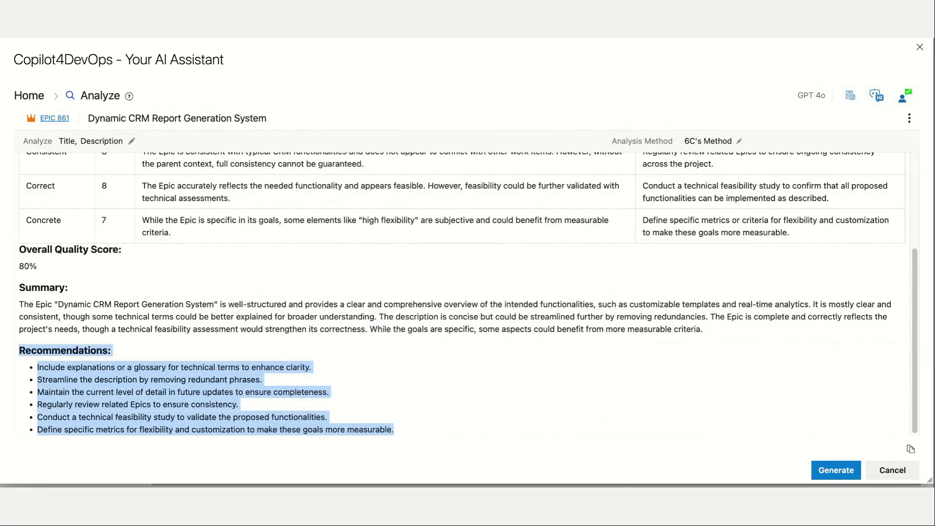
pyautogui.click(442, 367)
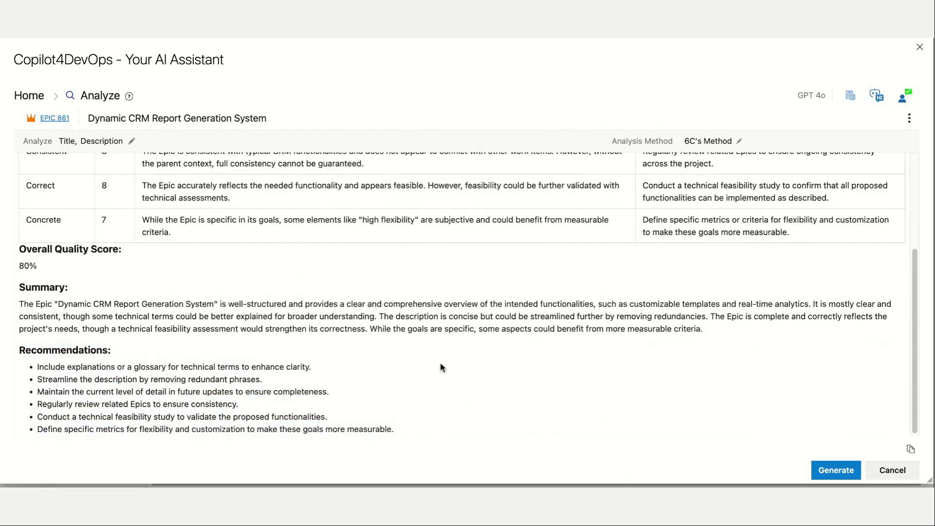
pyautogui.scroll(5, 442, 366)
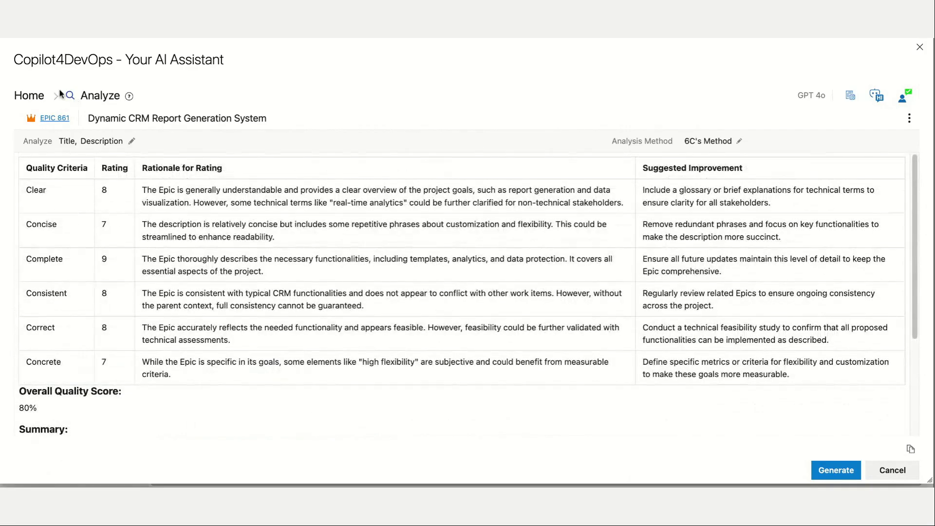
# Close the epic analysis, switch the backlog to Stories, and select the user stories in rows 2 through 17, starting with Security Protocol Configuration.
pyautogui.click(920, 46)
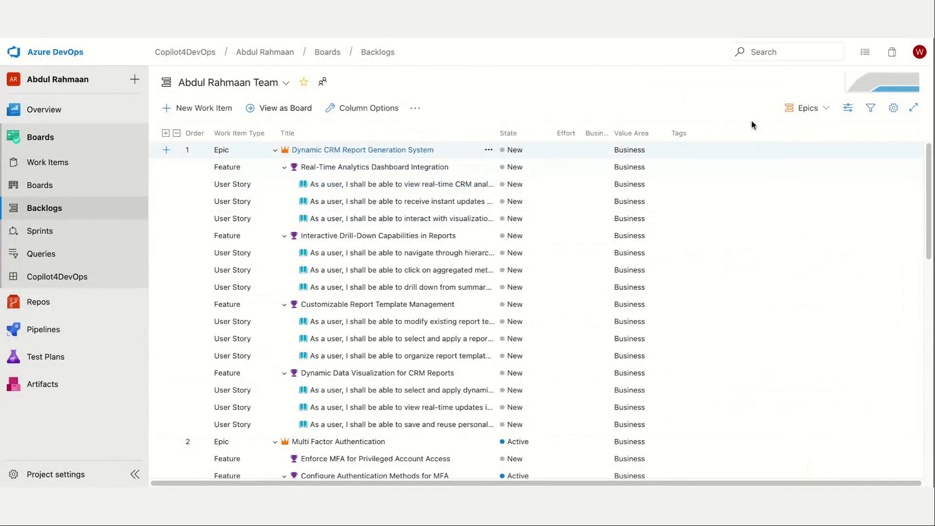
pyautogui.click(809, 108)
pyautogui.click(768, 167)
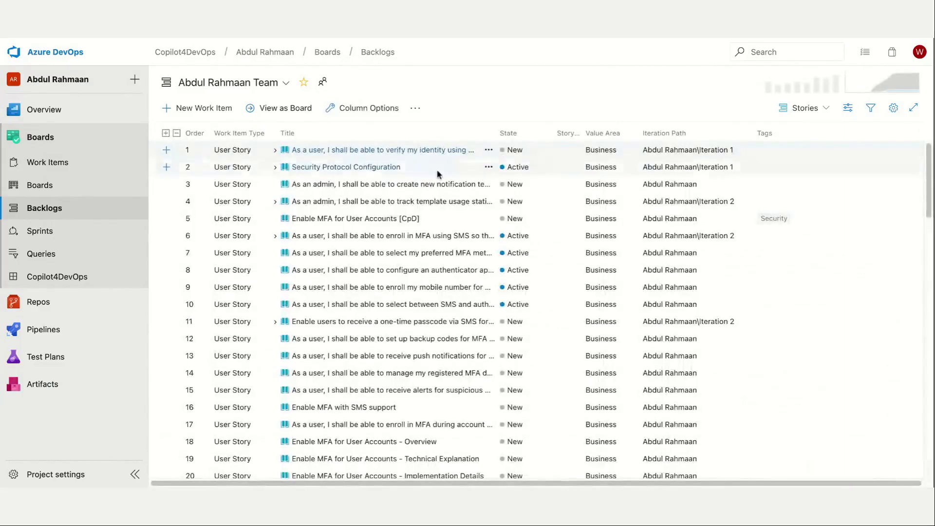
pyautogui.hotkey('shift', 'Down')
pyautogui.hotkey('shift', 'Down')
pyautogui.hotkey('shift', 'Down')
pyautogui.hotkey('shift', 'Down')
pyautogui.hotkey('shift', 'Down')
pyautogui.hotkey('shift', 'Down')
pyautogui.hotkey('shift', 'Down')
pyautogui.hotkey('shift', 'Down')
pyautogui.hotkey('shift', 'Down')
pyautogui.hotkey('shift', 'Down')
pyautogui.hotkey('shift', 'Down')
pyautogui.hotkey('shift', 'Down')
pyautogui.hotkey('shift', 'Down')
pyautogui.hotkey('shift', 'Down')
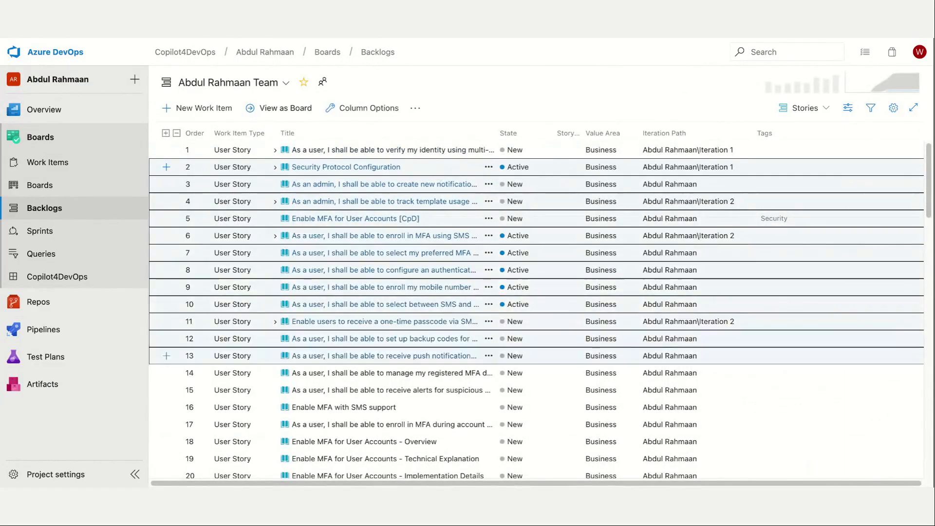
# Analyze the selected user stories in Copilot4DevOps with the MoSCoW Method.
pyautogui.click(488, 167)
pyautogui.click(530, 430)
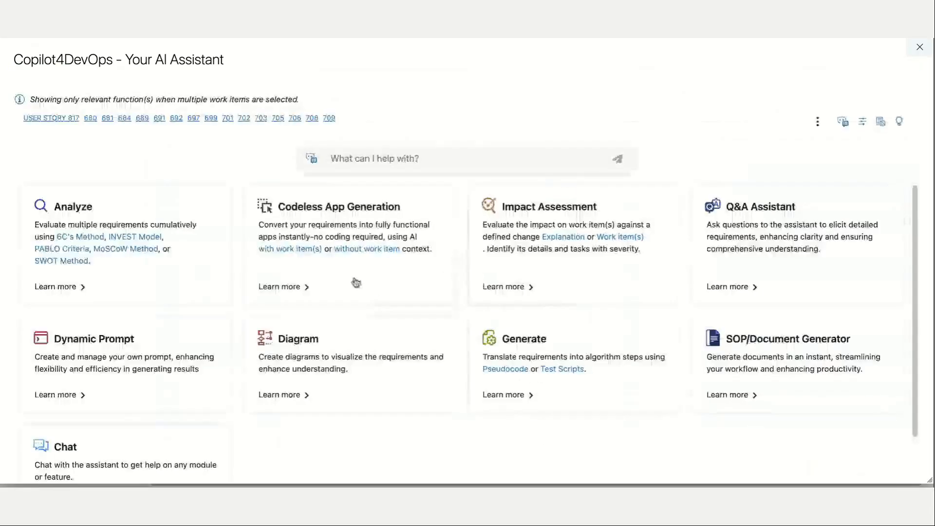
pyautogui.click(181, 220)
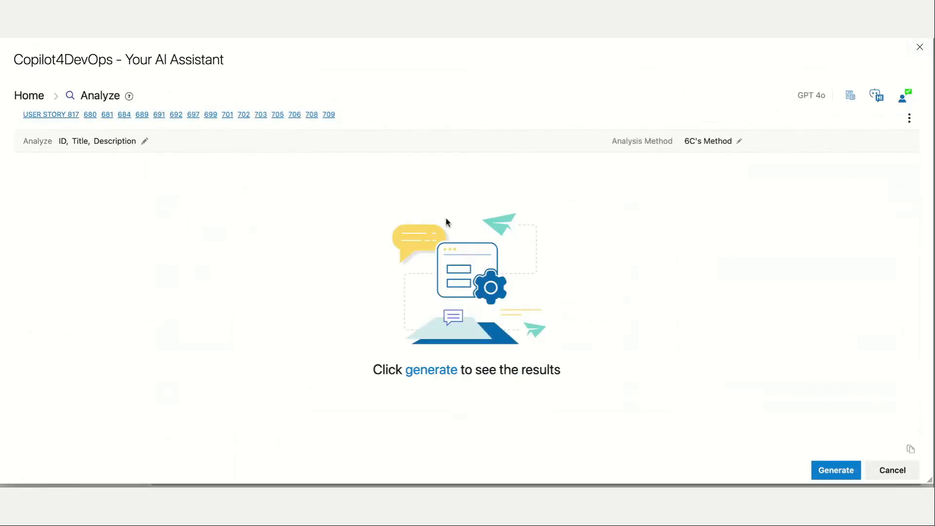
pyautogui.click(753, 147)
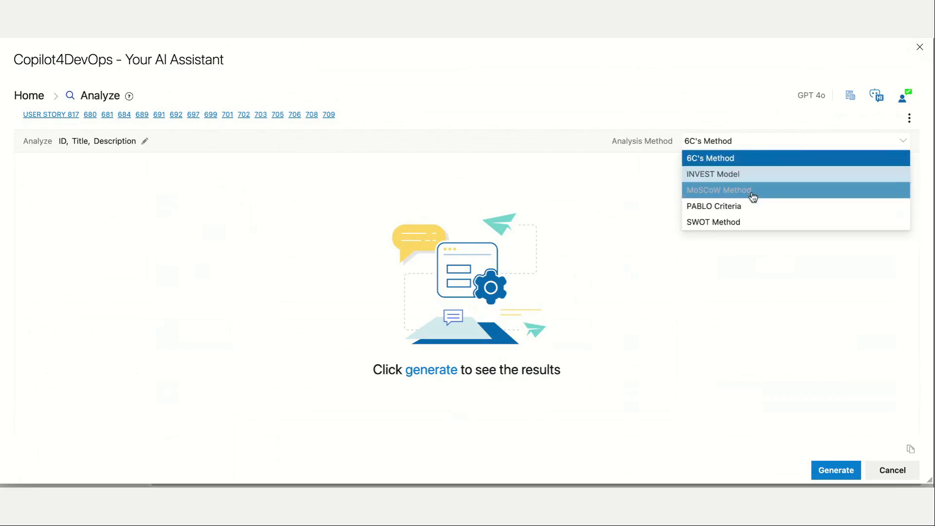
pyautogui.click(751, 190)
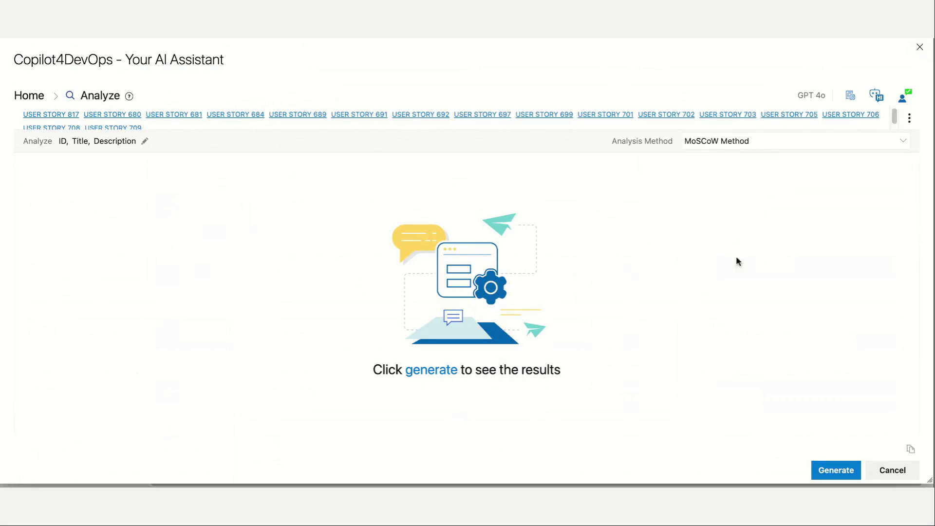
pyautogui.click(828, 470)
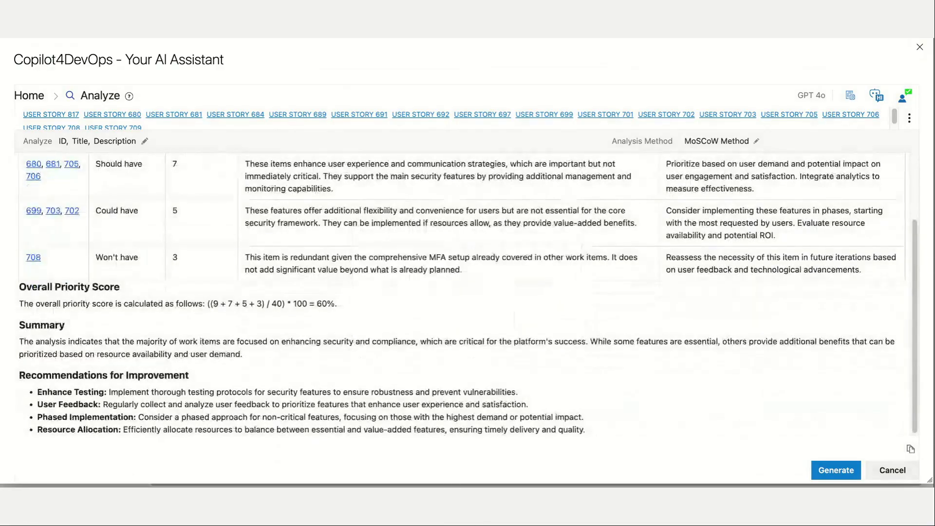
# Review the MoSCoW analysis: the priority criteria and rationales, overall priority score, summary, and recommendations for improvement.
pyautogui.scroll(2, 514, 282)
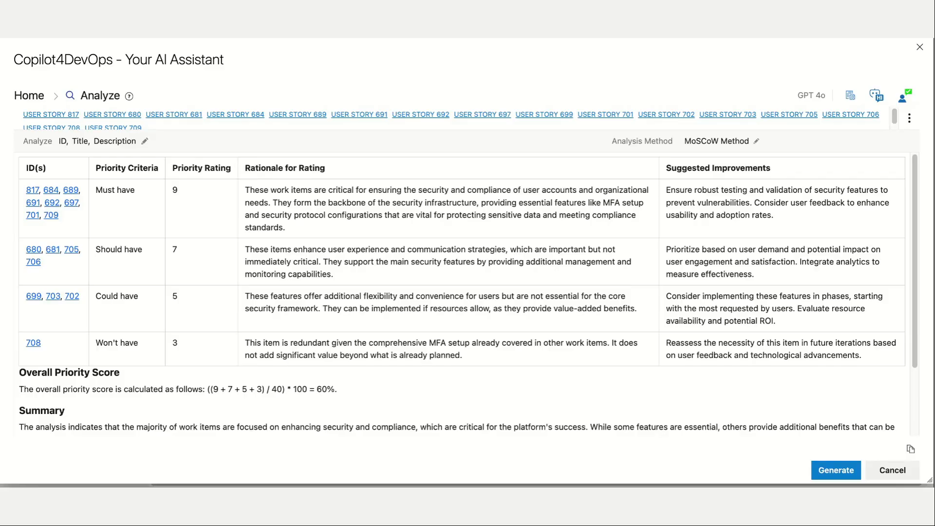
pyautogui.scroll(-2, 539, 241)
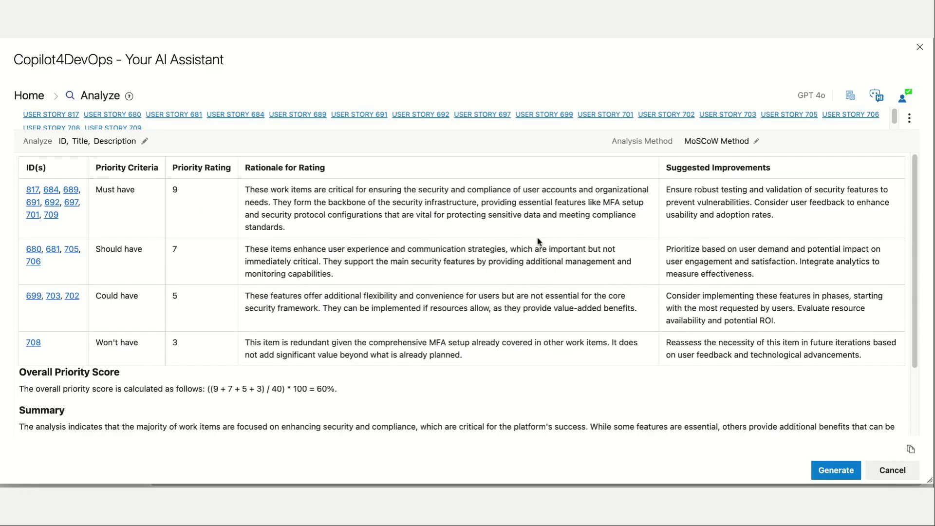
pyautogui.scroll(-2, 539, 241)
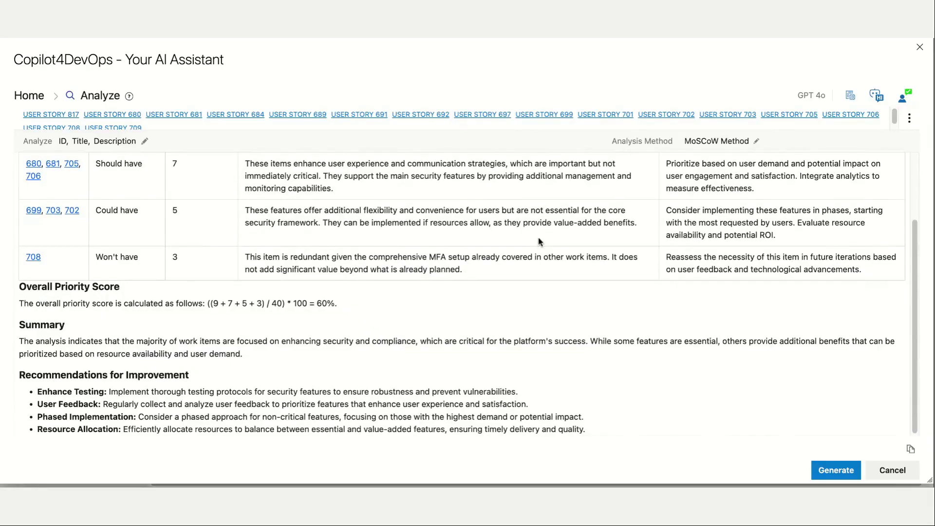
pyautogui.scroll(4, 477, 290)
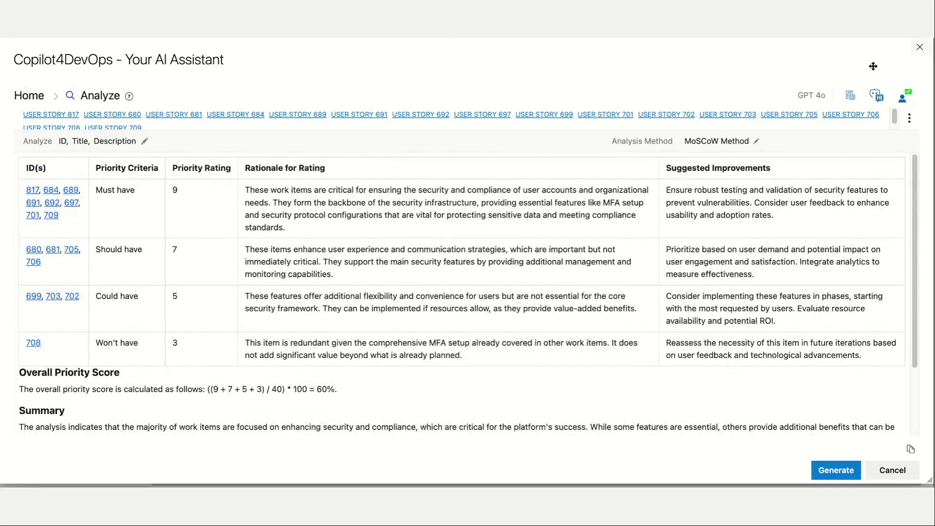
# Close the MoSCoW analysis, switch the backlog to Epics, and expand all epics down to their user stories.
pyautogui.click(920, 47)
pyautogui.click(799, 108)
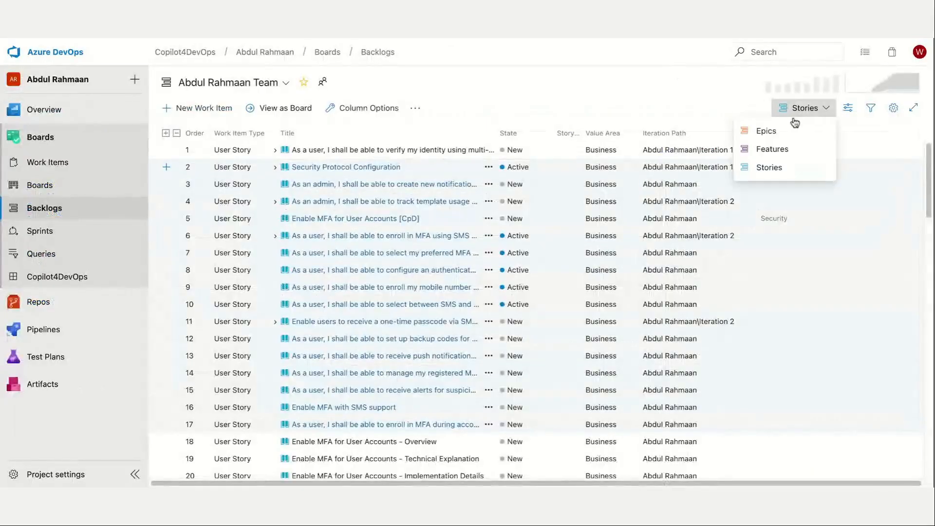
pyautogui.click(779, 128)
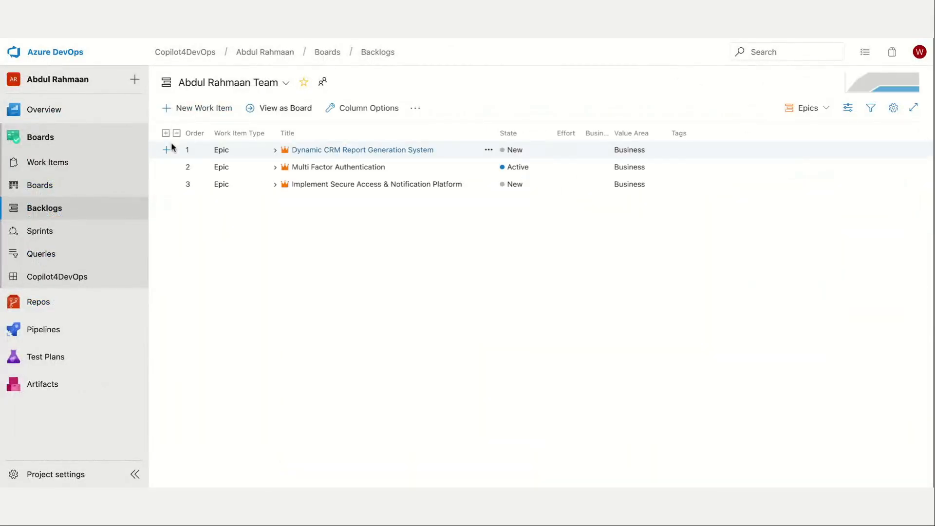
pyautogui.click(166, 133)
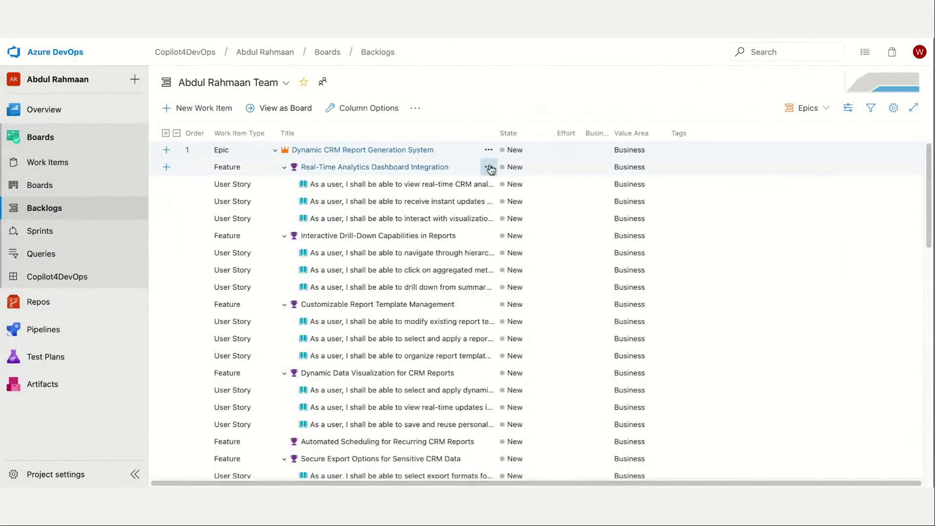
# Open an Impact Assessment in Copilot4DevOps for the Real-Time Analytics Dashboard Integration feature.
pyautogui.click(488, 166)
pyautogui.click(533, 415)
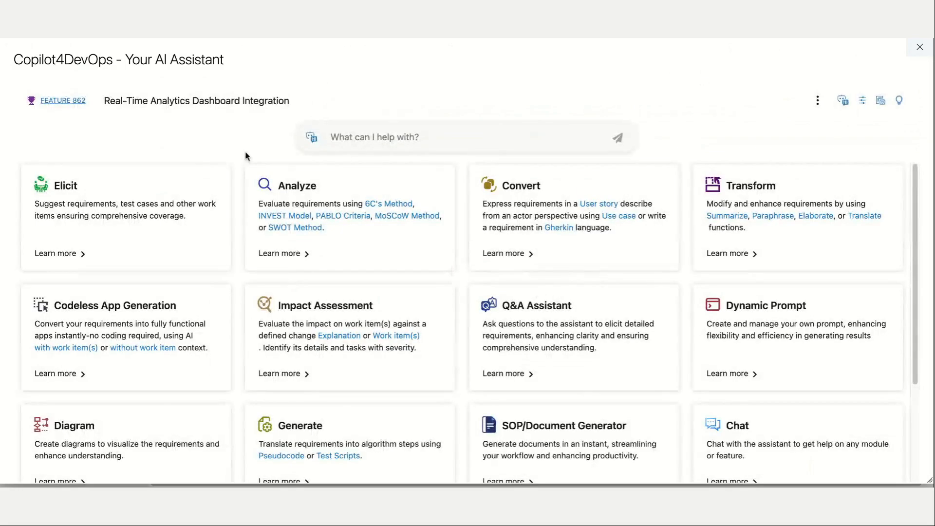
pyautogui.click(420, 302)
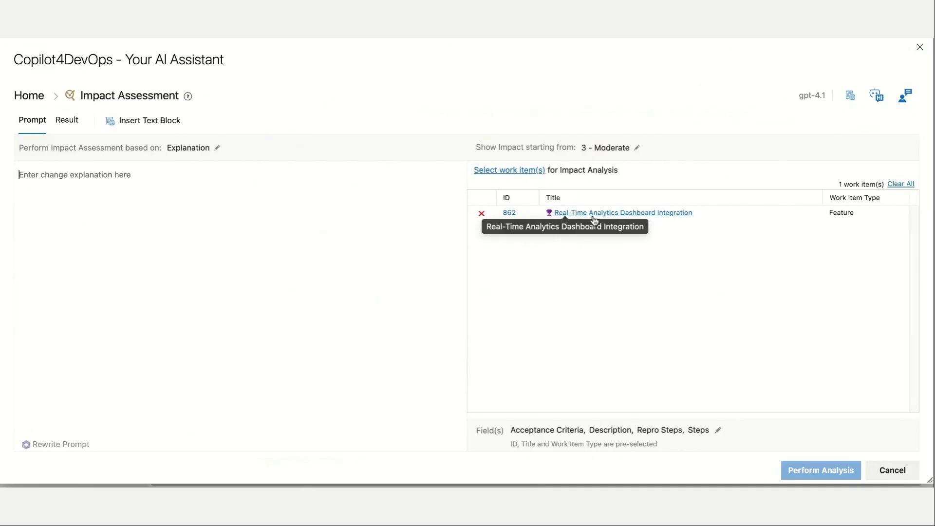
# View the saved queries available for adding work items to the impact analysis, and close the selection without adding any.
pyautogui.click(533, 175)
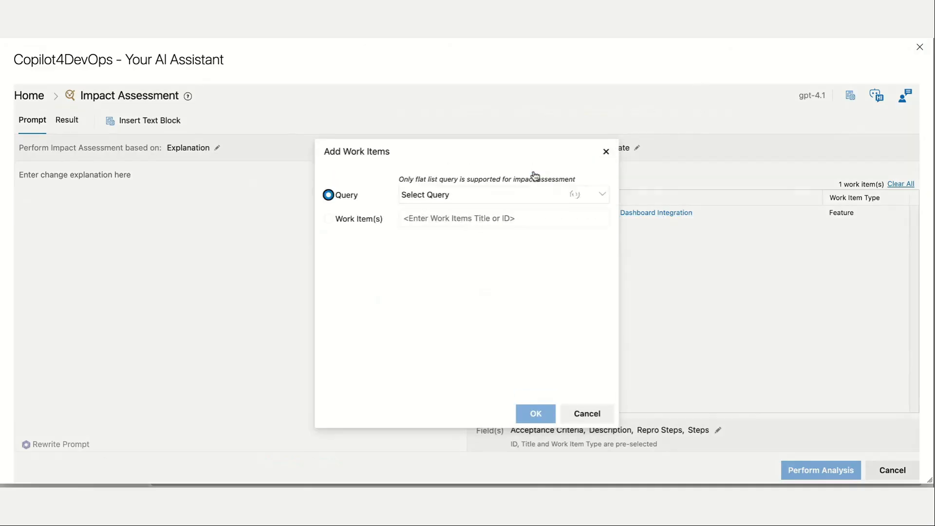
pyautogui.click(518, 197)
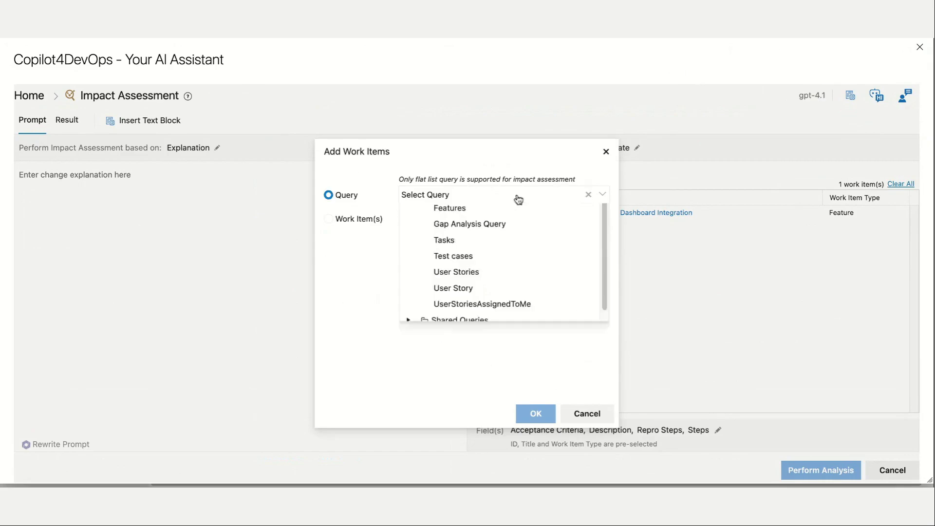
pyautogui.click(606, 152)
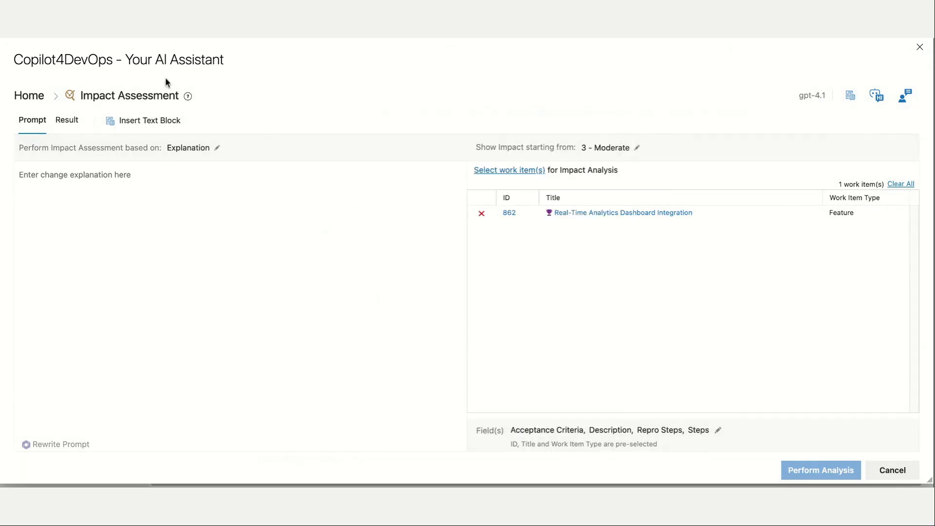
# Enter the change explanation "We want the CRM to have real time updates" and perform the impact analysis.
pyautogui.click(143, 174)
pyautogui.write('W')
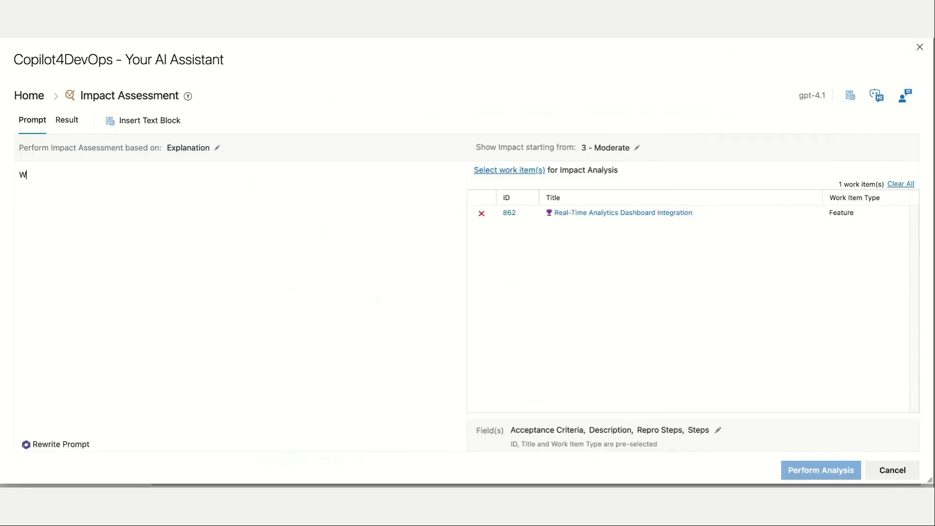
pyautogui.write('e want the ')
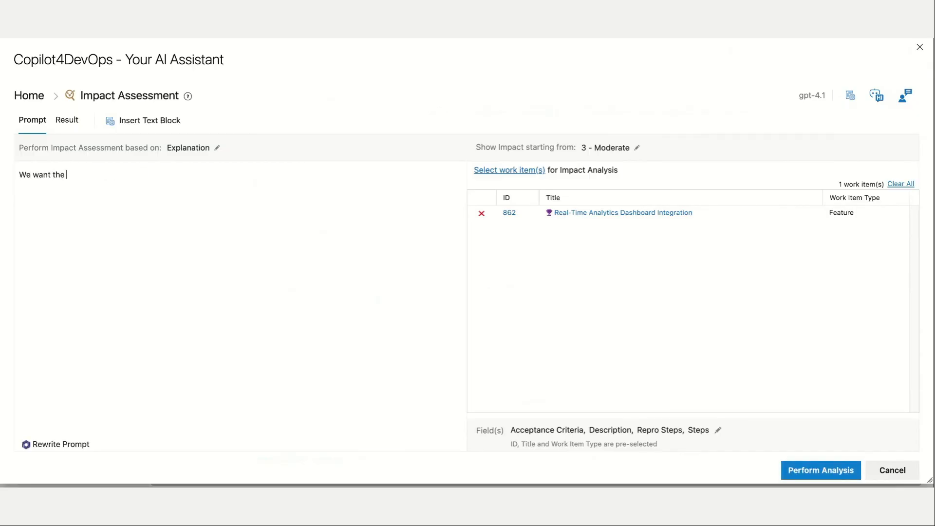
pyautogui.write('CRM to have real time updates')
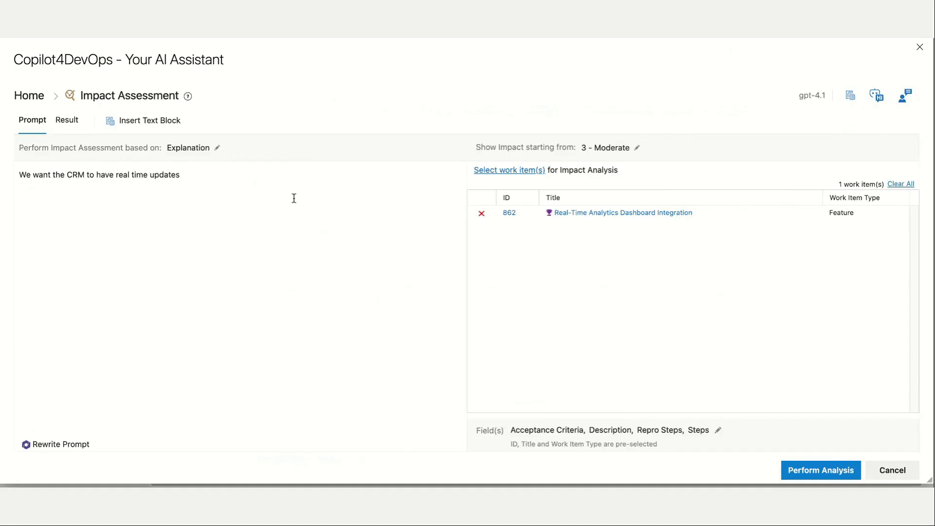
pyautogui.click(806, 470)
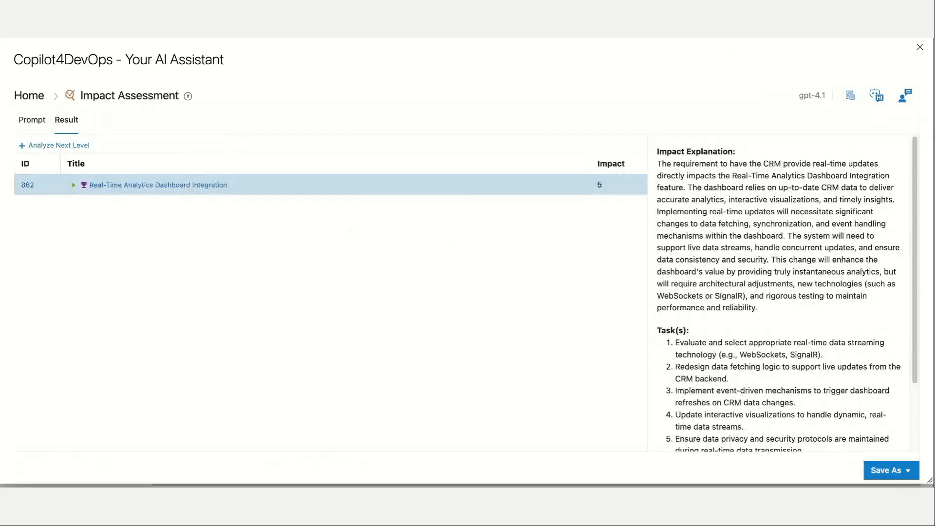
# Review the impact explanation and suggested tasks for the Real-Time Analytics Dashboard Integration feature.
pyautogui.scroll(-3, 779, 292)
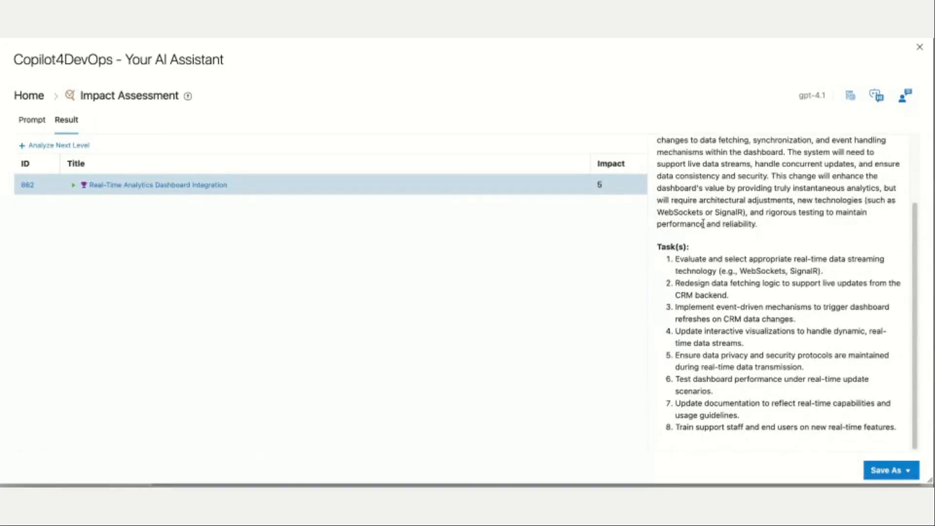
pyautogui.moveTo(658, 247); pyautogui.dragTo(906, 434)
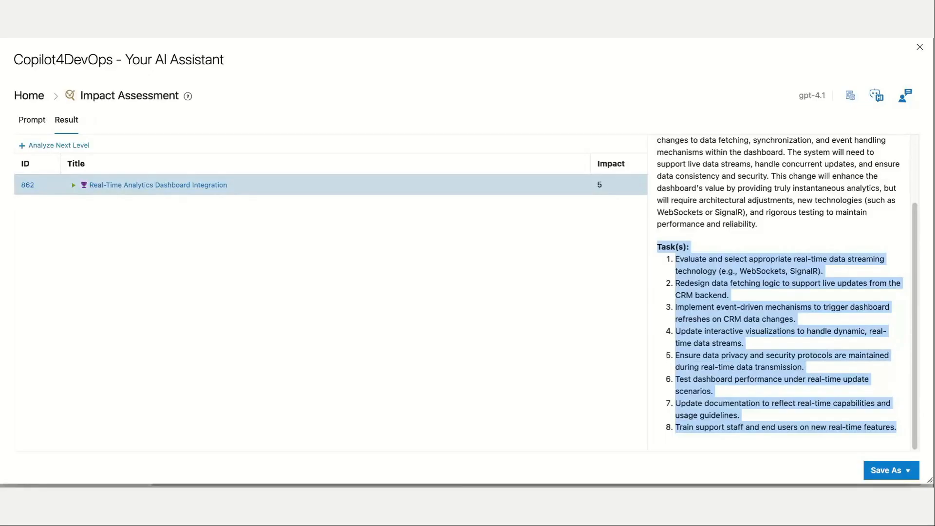
pyautogui.scroll(5, 780, 292)
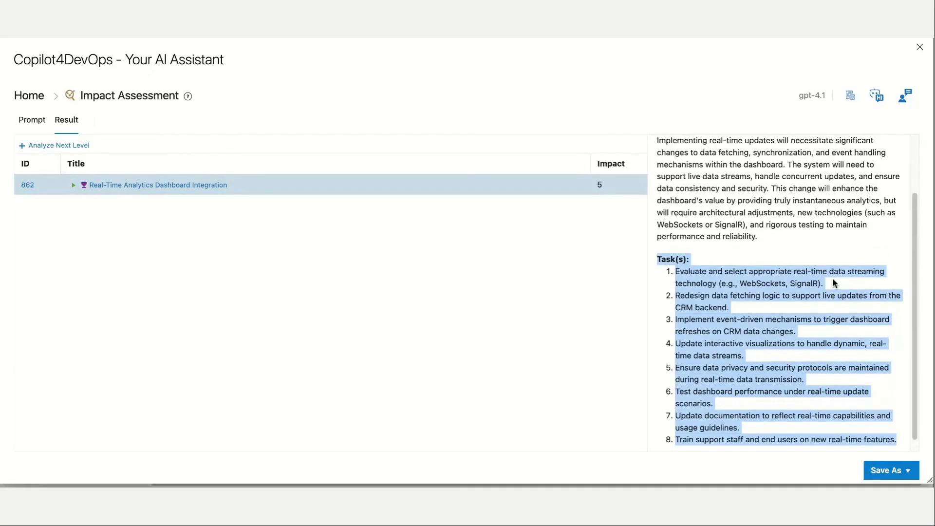
pyautogui.click(479, 276)
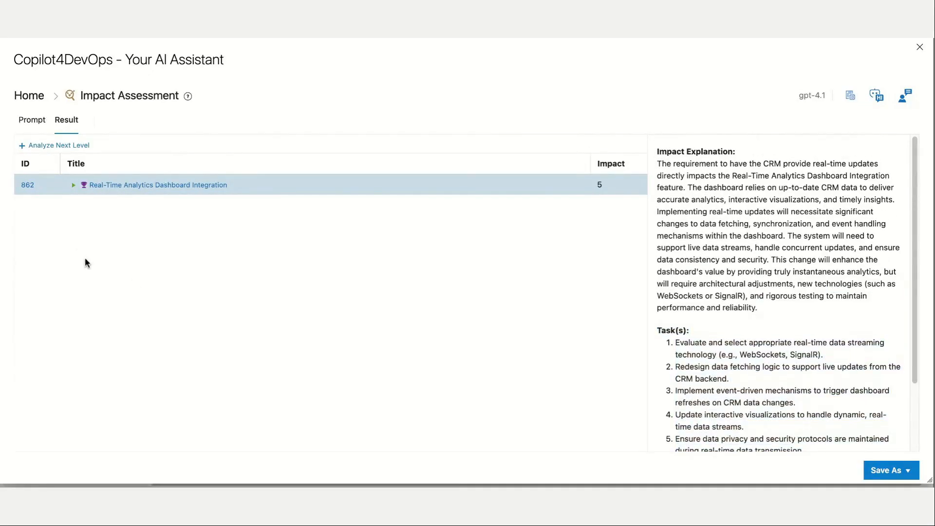
# Analyze the next level of impact under the Real-Time Analytics Dashboard Integration feature and expand the Dynamic CRM Report Generation System epic.
pyautogui.click(57, 147)
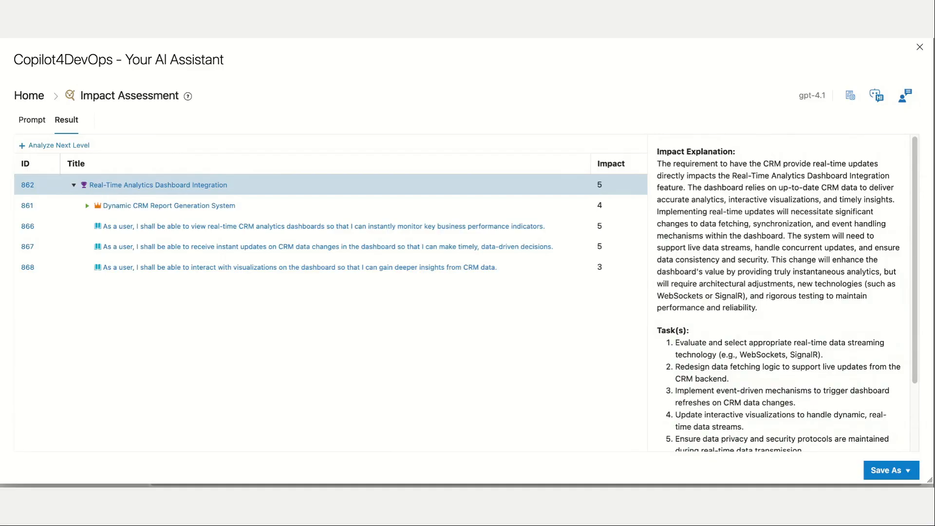
pyautogui.click(88, 207)
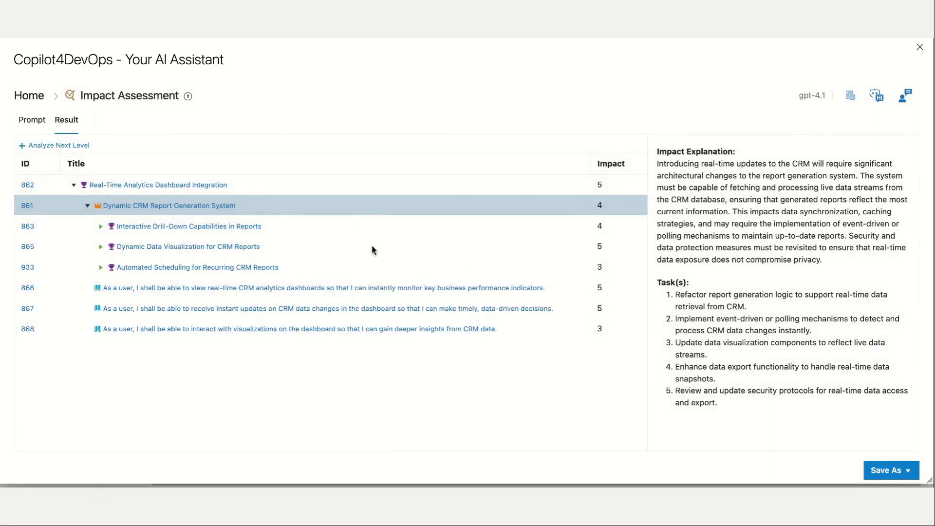
# Review the impact explanation and suggested tasks for the Interactive Drill-Down Capabilities in Reports feature.
pyautogui.click(342, 234)
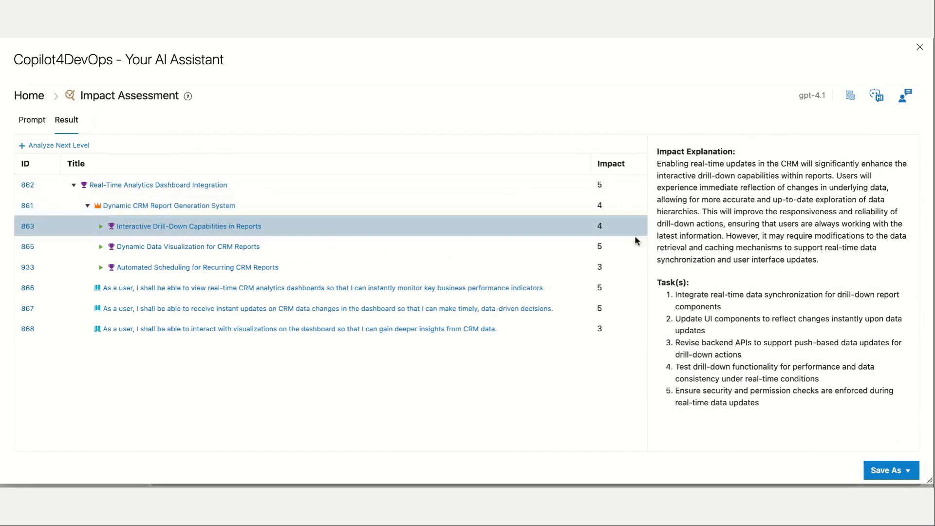
pyautogui.moveTo(658, 152); pyautogui.dragTo(871, 272)
pyautogui.click(722, 298)
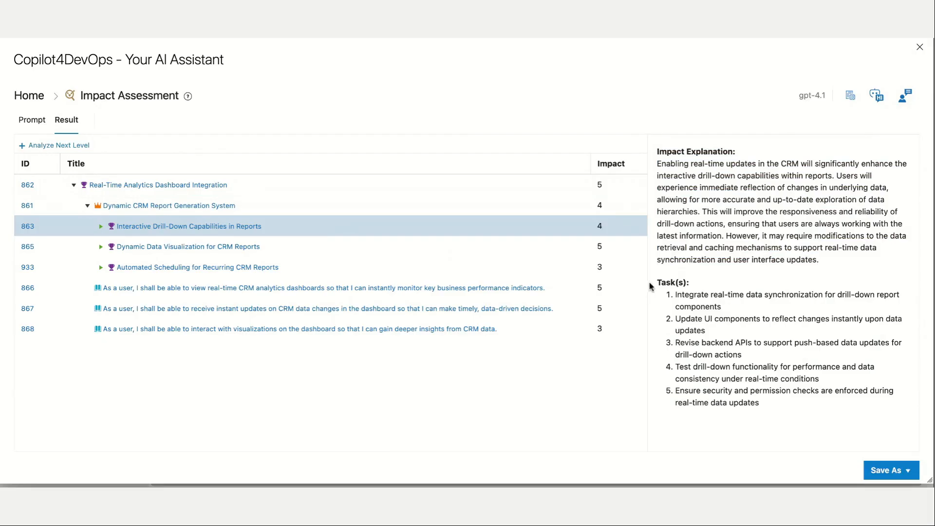
pyautogui.moveTo(657, 283); pyautogui.dragTo(808, 420)
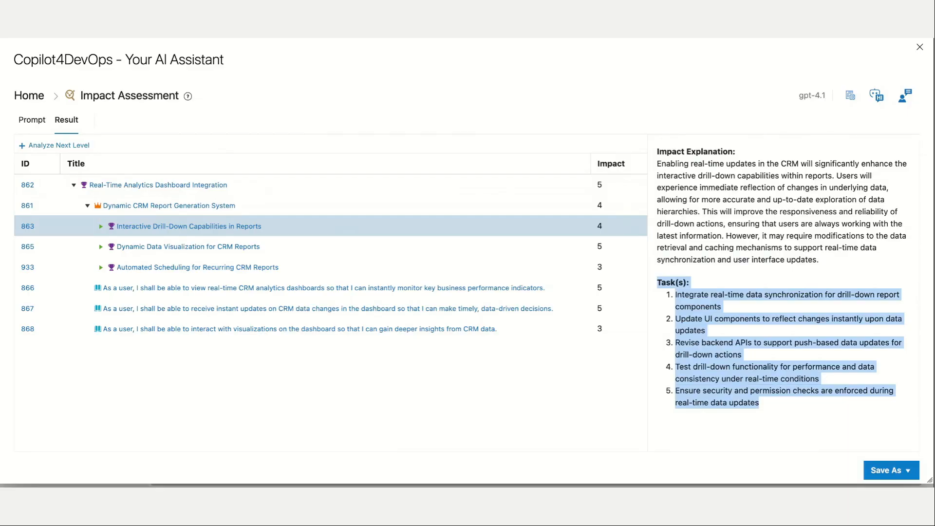
# View the export formats and the custom instructions settings for the impact assessment, and close them without changing anything.
pyautogui.click(906, 473)
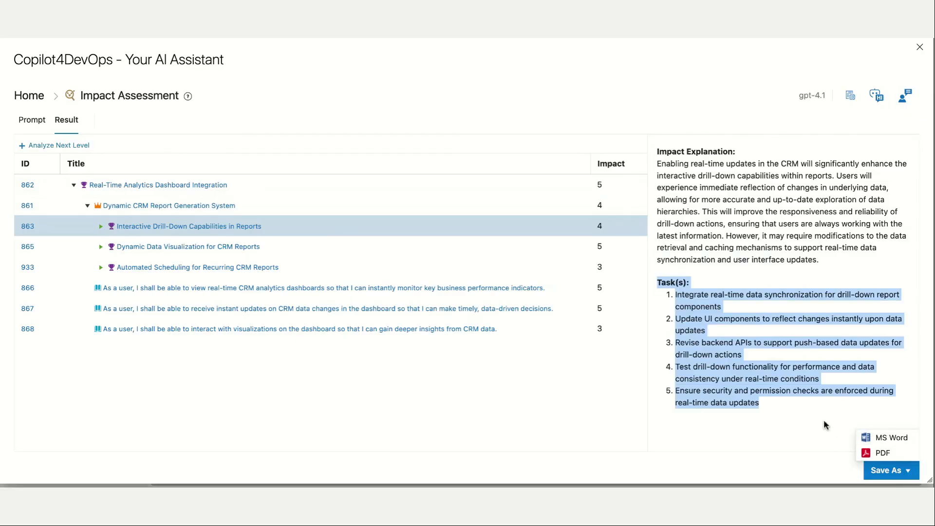
pyautogui.click(793, 410)
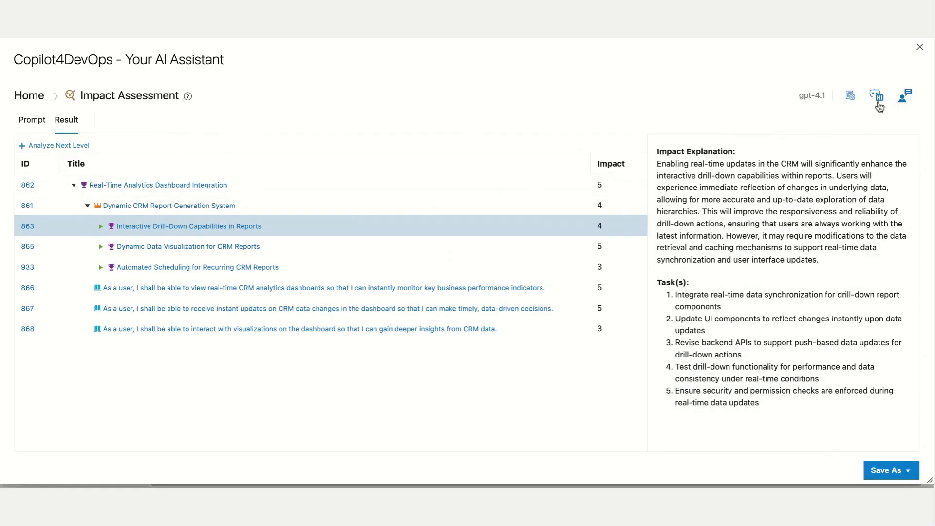
pyautogui.click(900, 102)
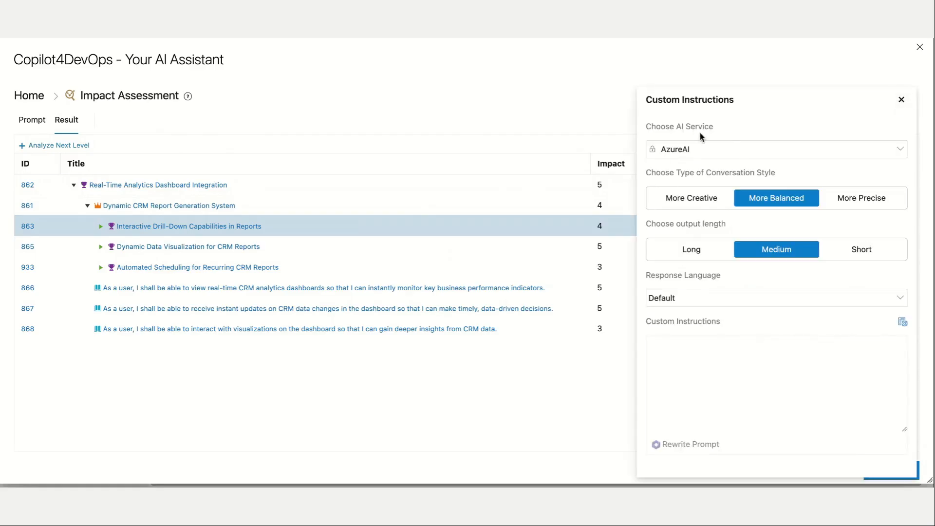
pyautogui.click(713, 354)
pyautogui.click(902, 100)
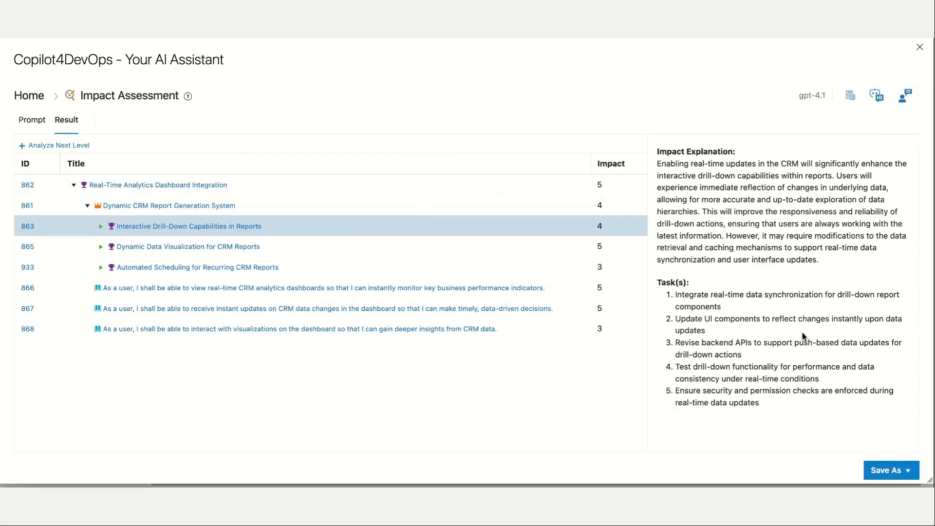
# Return to the assistant's home page and look through the available modules.
pyautogui.click(36, 100)
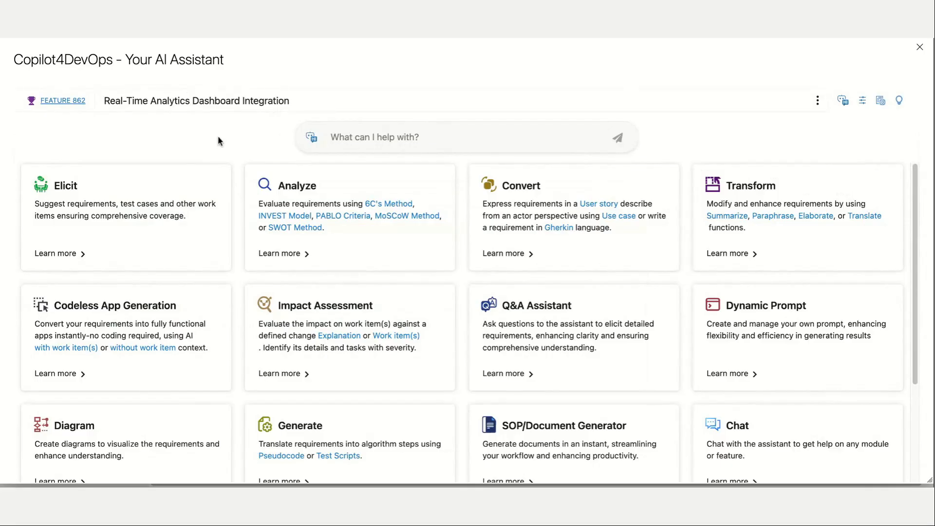
pyautogui.scroll(-3, 247, 189)
pyautogui.scroll(3, 248, 194)
pyautogui.scroll(-3, 251, 209)
pyautogui.scroll(3, 341, 207)
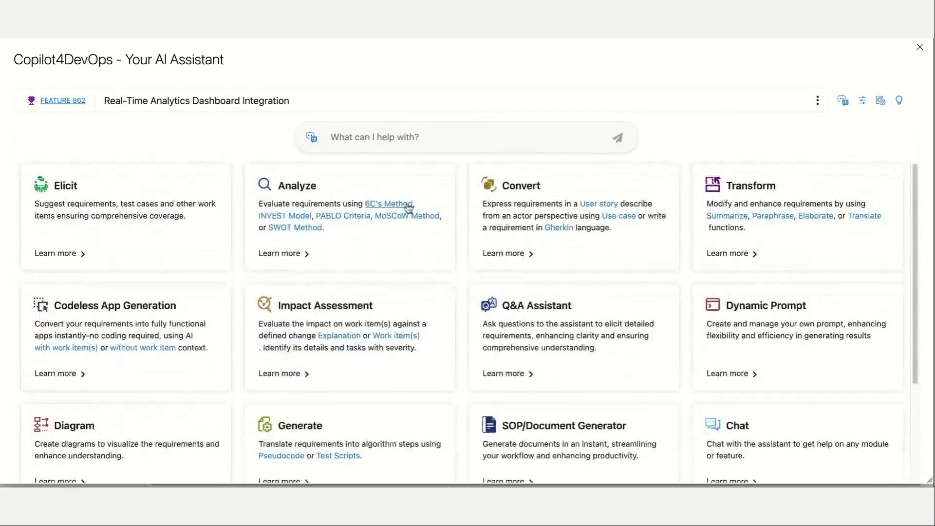
pyautogui.scroll(-1, 463, 256)
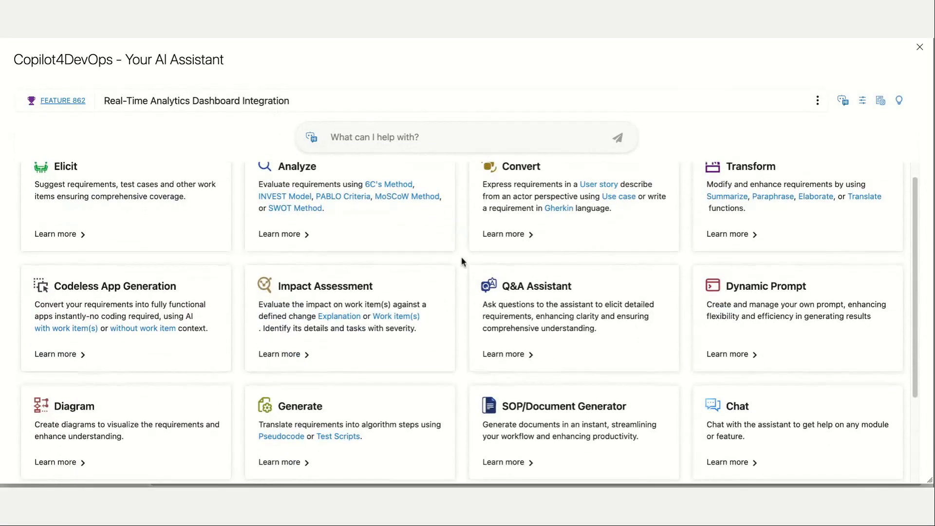
# Open the SOP/Document Generator with the Dynamic CRM Report Generation System epic as its reference instead of the dashboard feature.
pyautogui.click(569, 423)
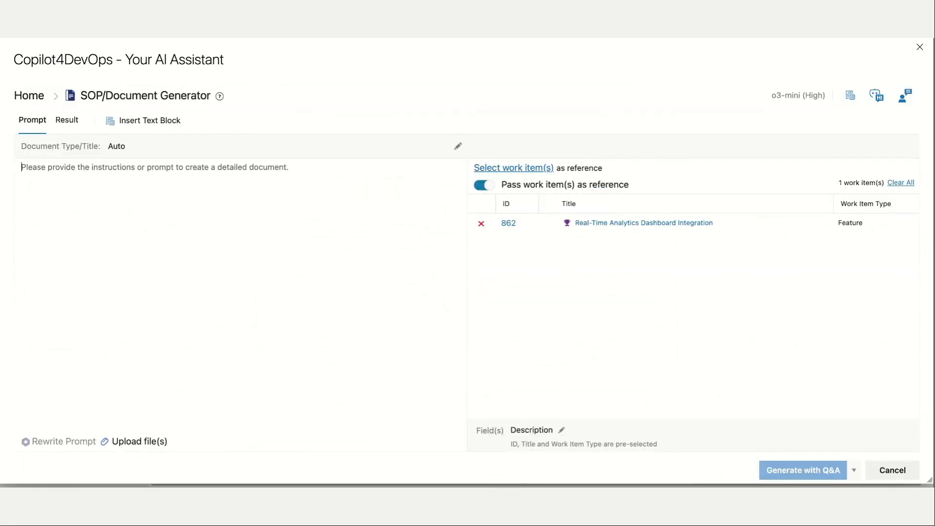
pyautogui.click(920, 47)
pyautogui.click(488, 149)
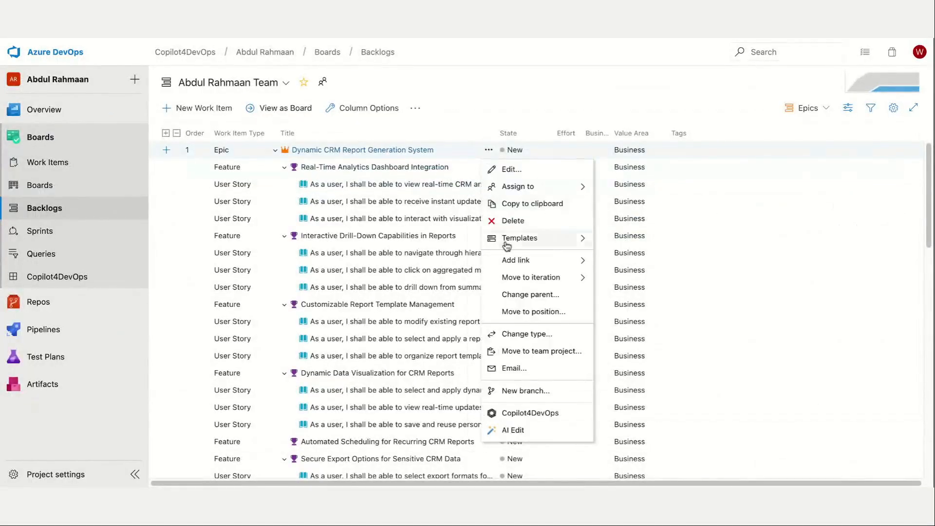
pyautogui.click(530, 414)
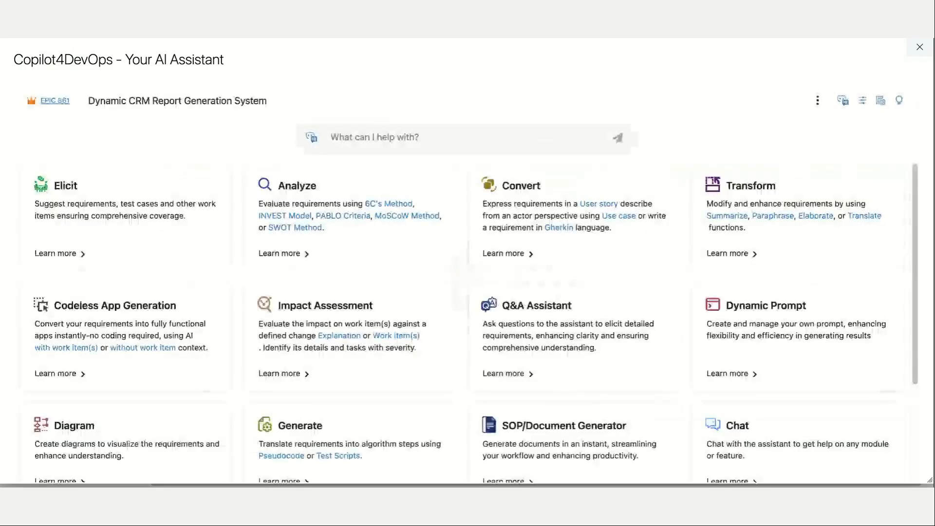
pyautogui.click(566, 436)
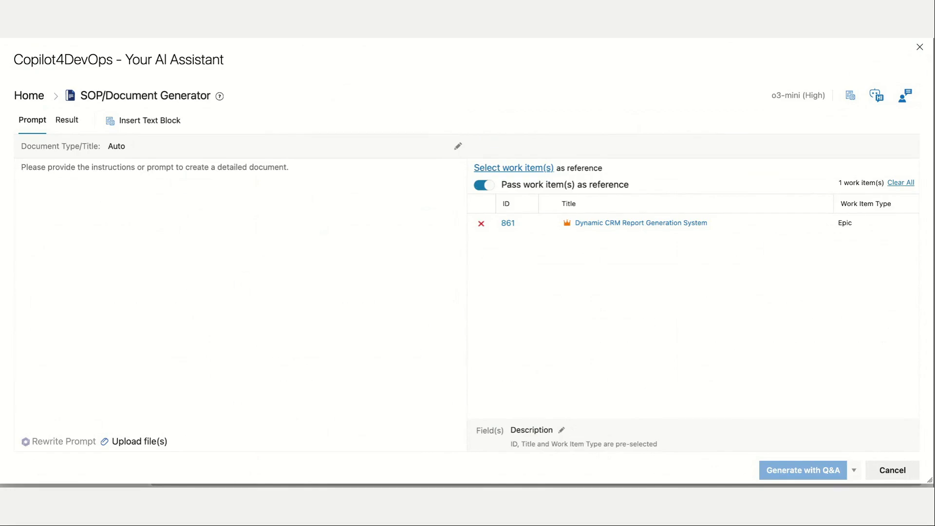
# View the saved queries available for adding reference work items to the document, and close the selection without adding any.
pyautogui.click(515, 166)
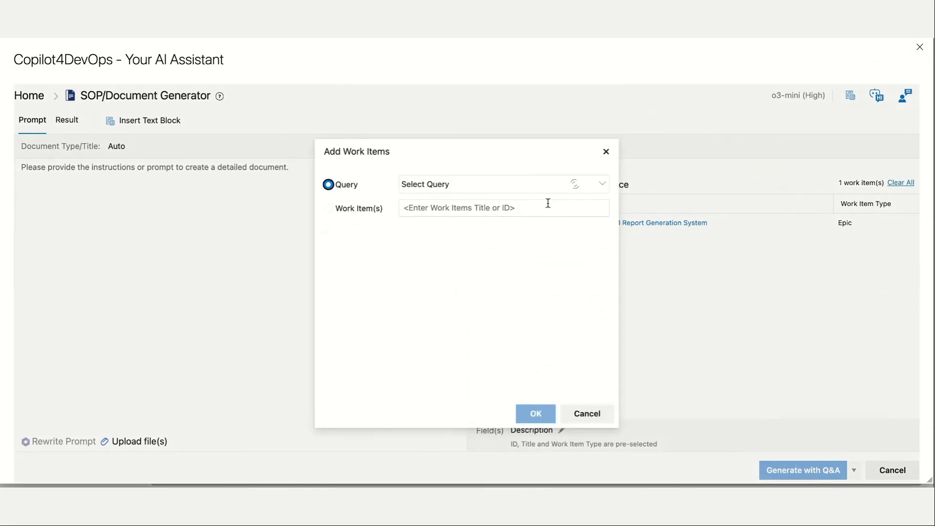
pyautogui.click(475, 187)
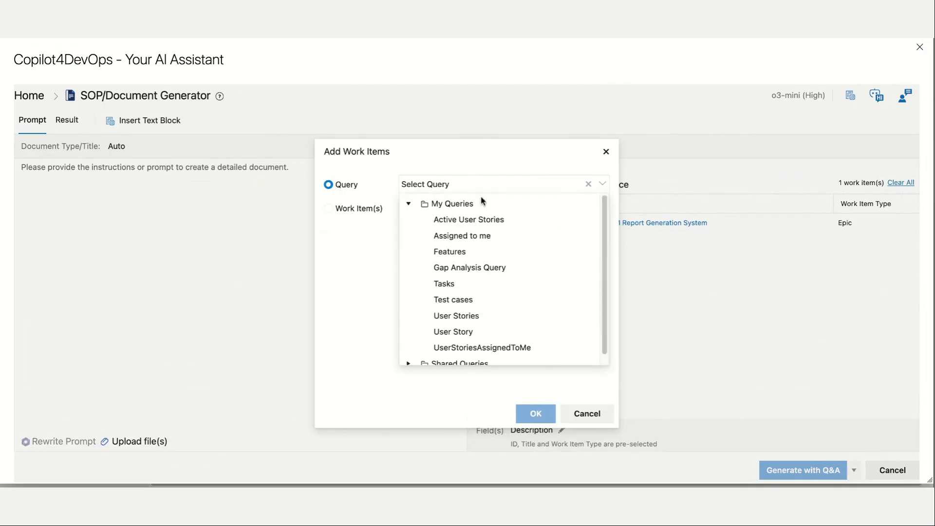
pyautogui.click(605, 151)
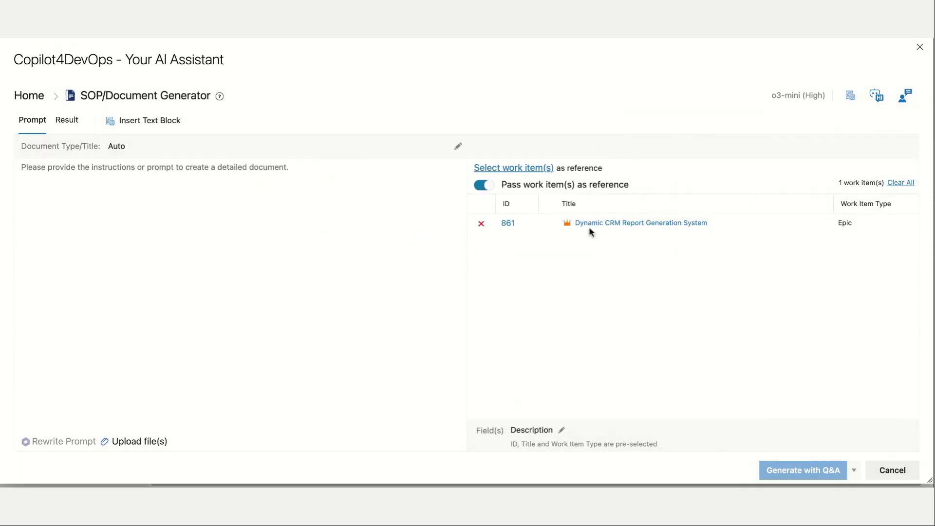
# Enter the prompt "Generate Release notes for the Dynamic CRM Report Generator" and start generating the document with Q&A.
pyautogui.click(318, 212)
pyautogui.write('Generate Reale')
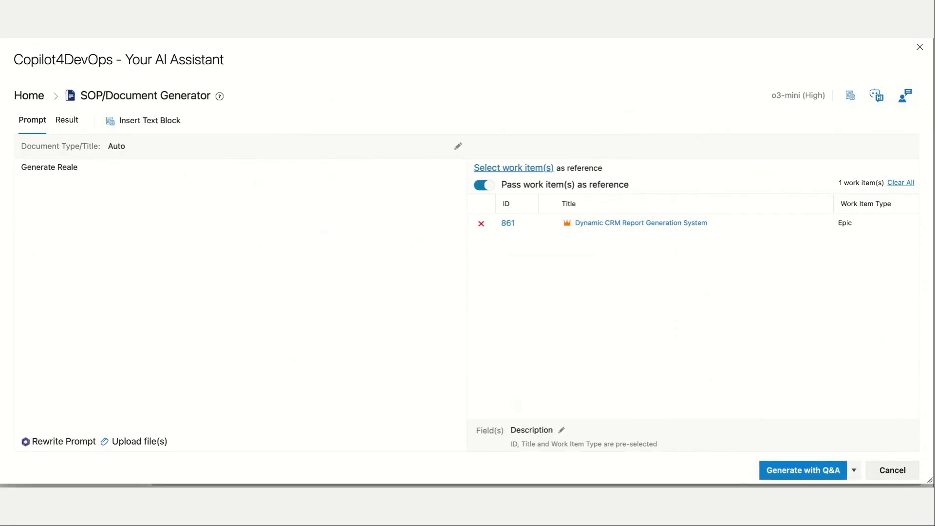
pyautogui.press('BackSpace')
pyautogui.press('BackSpace')
pyautogui.write('lease notes for the Dynamic ')
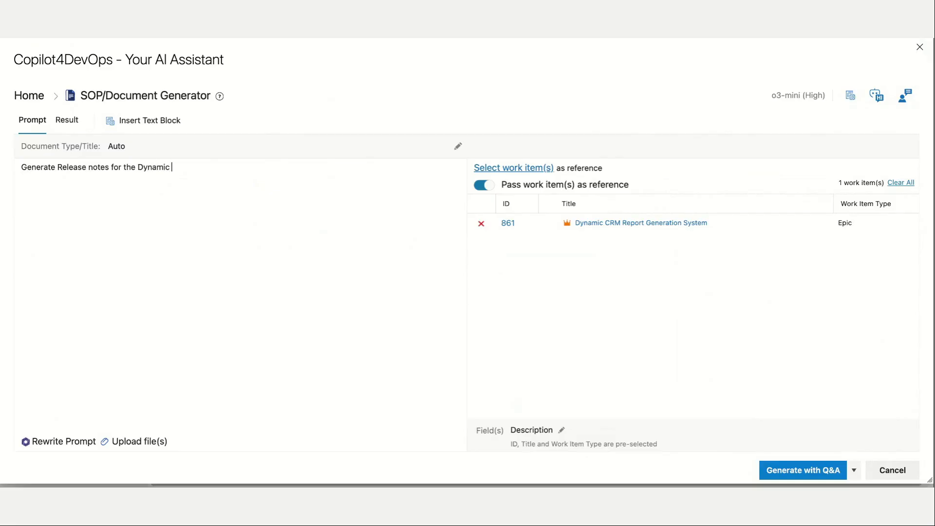
pyautogui.write('CRM Report Generator')
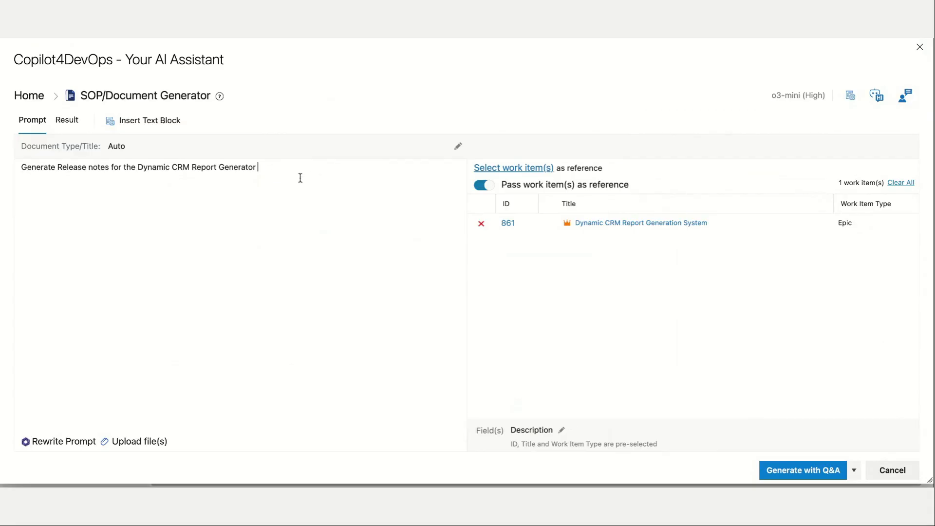
pyautogui.click(854, 471)
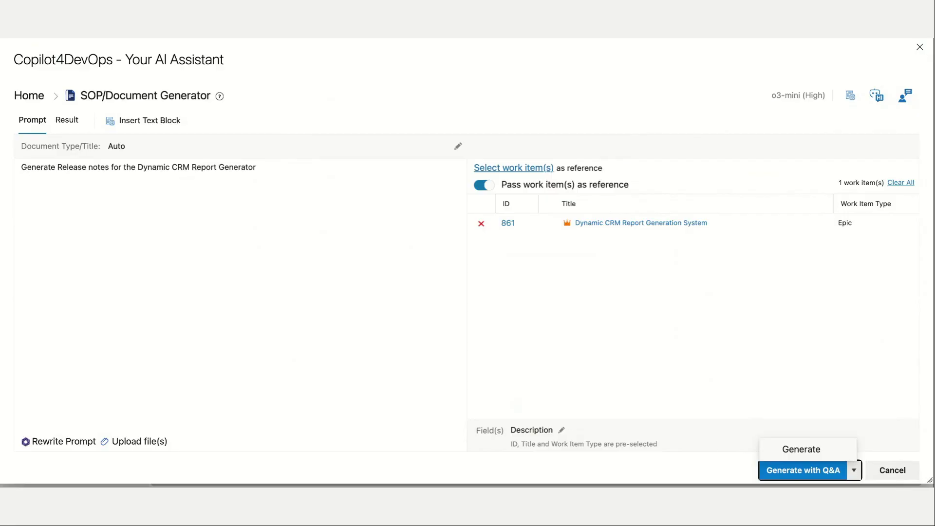
pyautogui.click(841, 471)
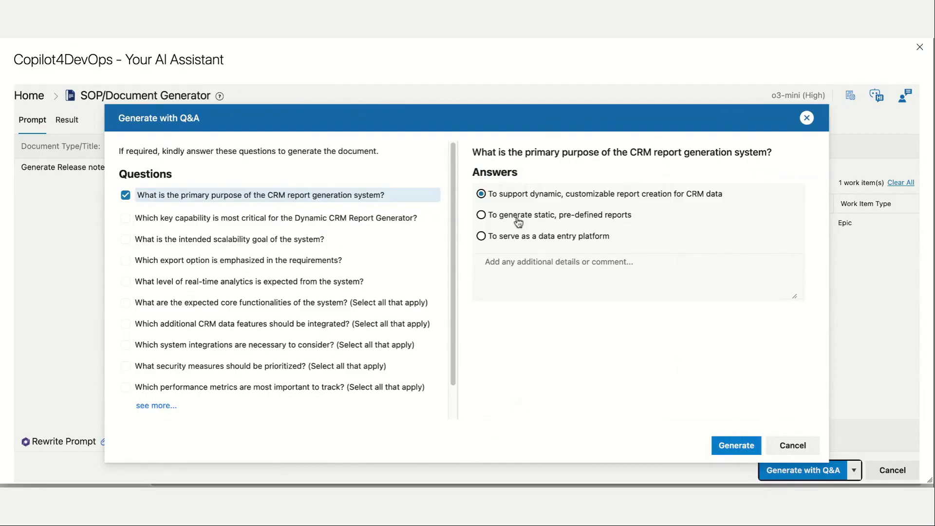
# Answer the most critical key capability question with "Data visualization components" and generate the document.
pyautogui.click(530, 276)
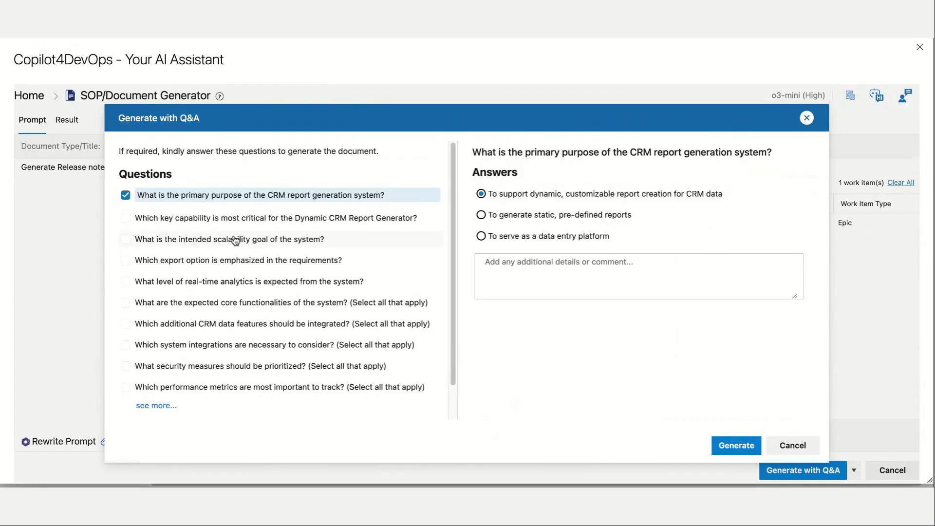
pyautogui.click(245, 223)
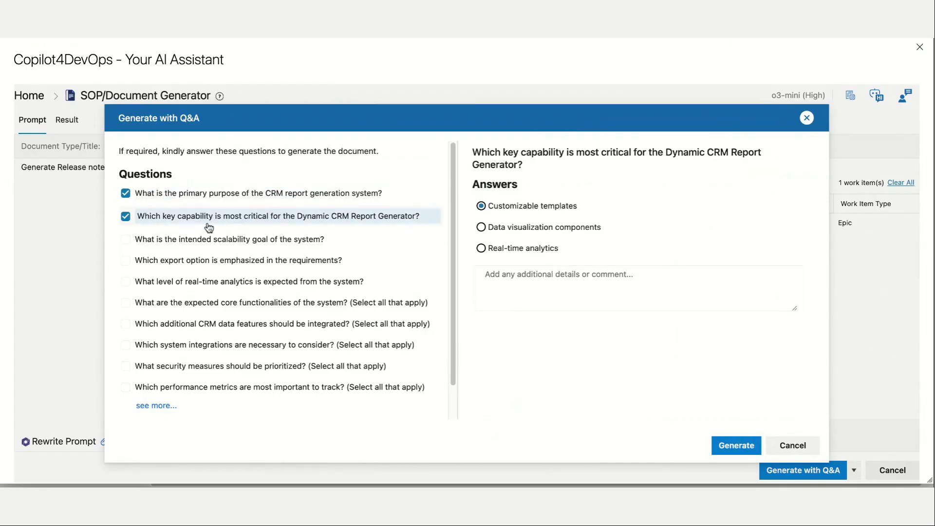
pyautogui.click(509, 230)
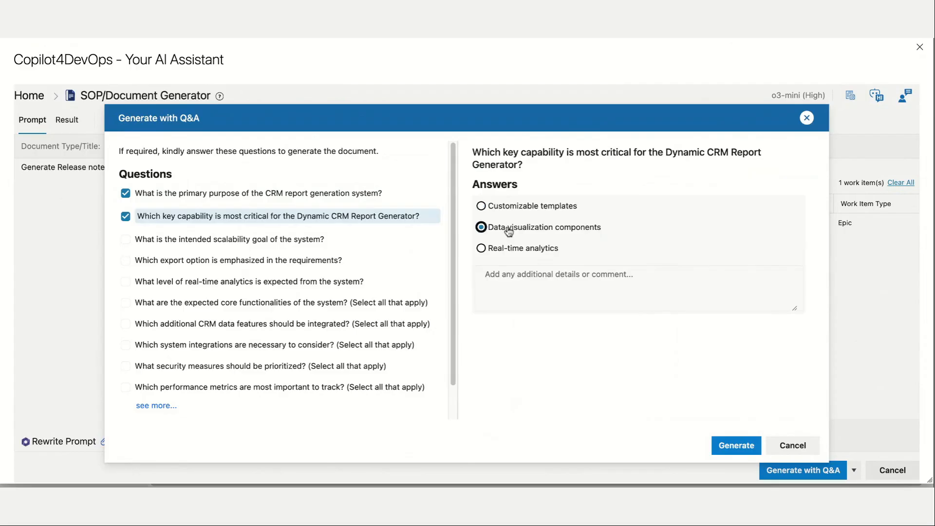
pyautogui.scroll(-1, 210, 303)
pyautogui.scroll(-1, 209, 302)
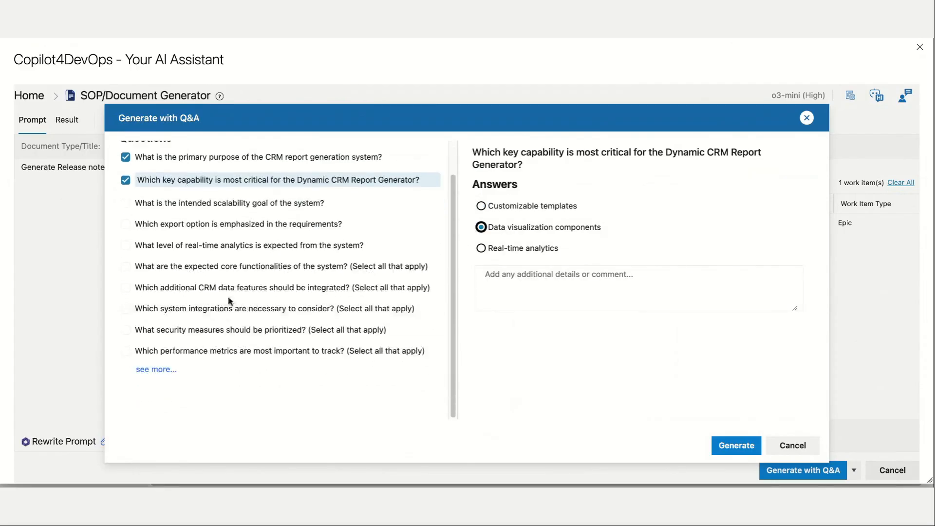
pyautogui.scroll(2, 207, 303)
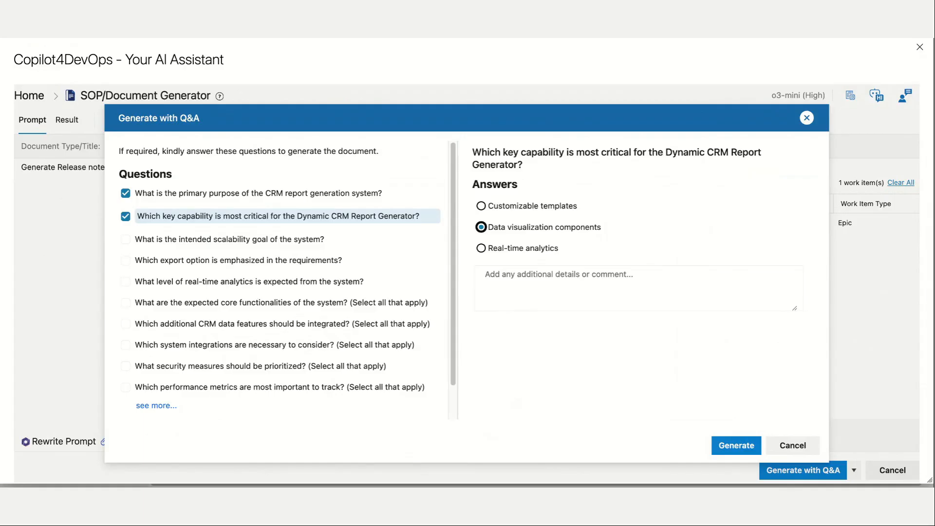
pyautogui.click(727, 451)
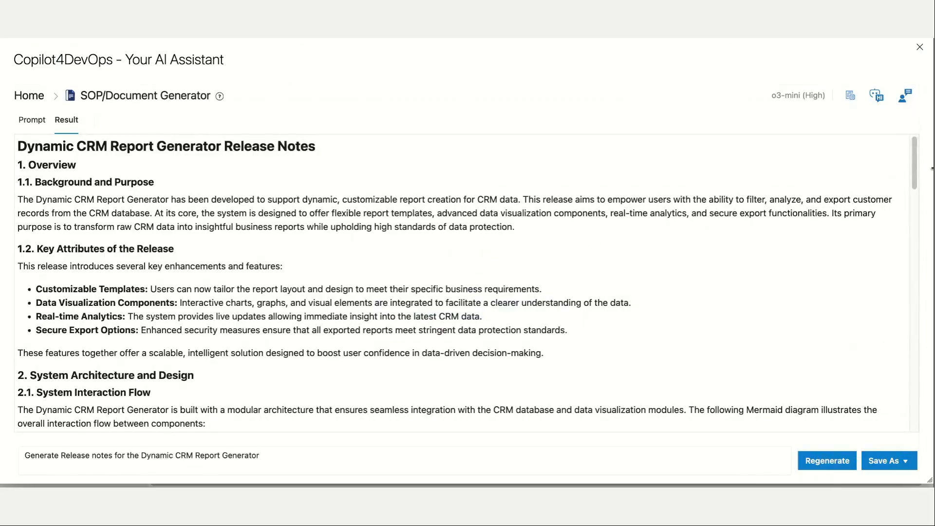
# Review the generated release notes, including the feature summary table and the testing and validation section.
pyautogui.scroll(-3, 916, 172)
pyautogui.moveTo(916, 172); pyautogui.dragTo(919, 281)
pyautogui.scroll(-5, 818, 244)
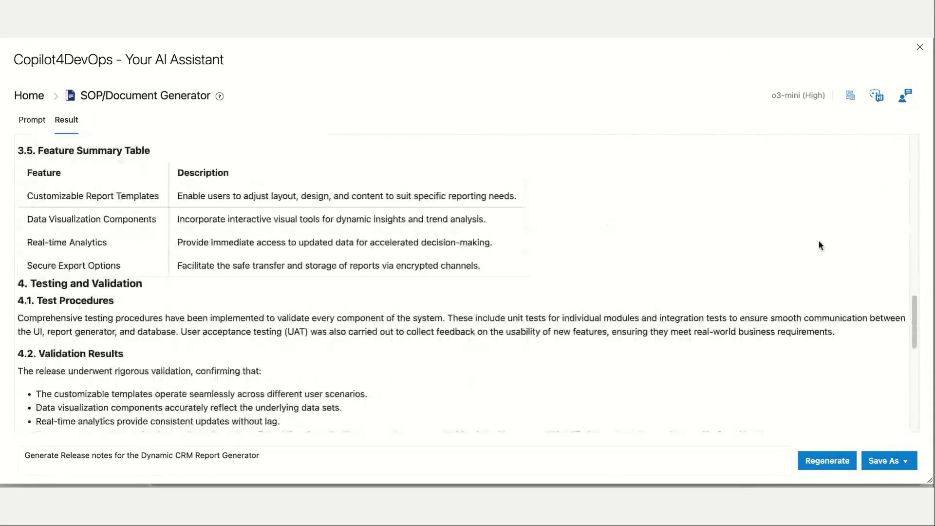
pyautogui.scroll(-1, 680, 224)
pyautogui.scroll(-10, 642, 215)
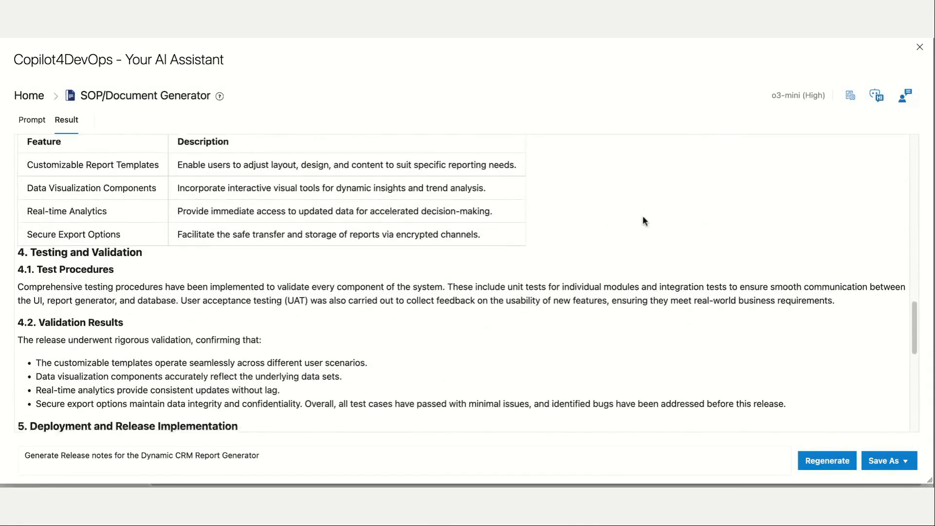
# Append ", add a glossary section to this" to the release notes prompt and regenerate the document.
pyautogui.click(381, 454)
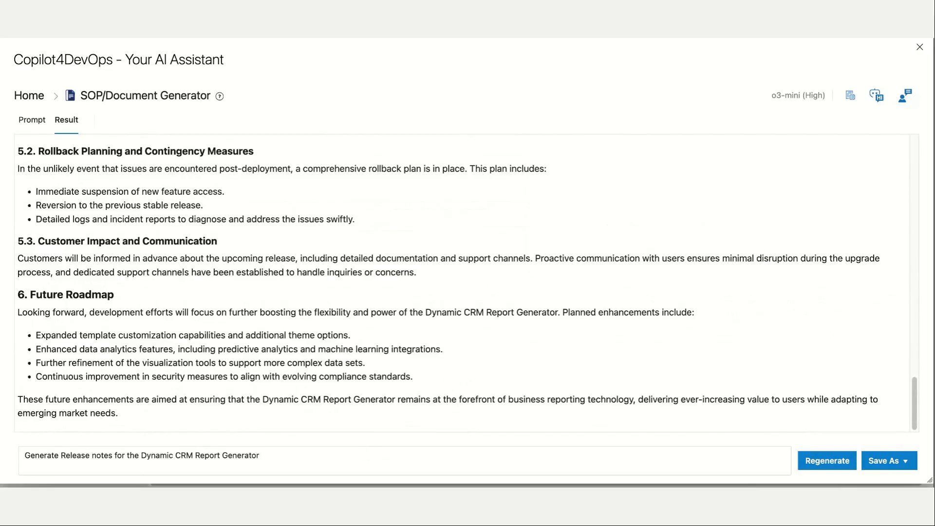
pyautogui.write(',')
pyautogui.write('add a gla')
pyautogui.press('BackSpace')
pyautogui.write('ossary section ton this')
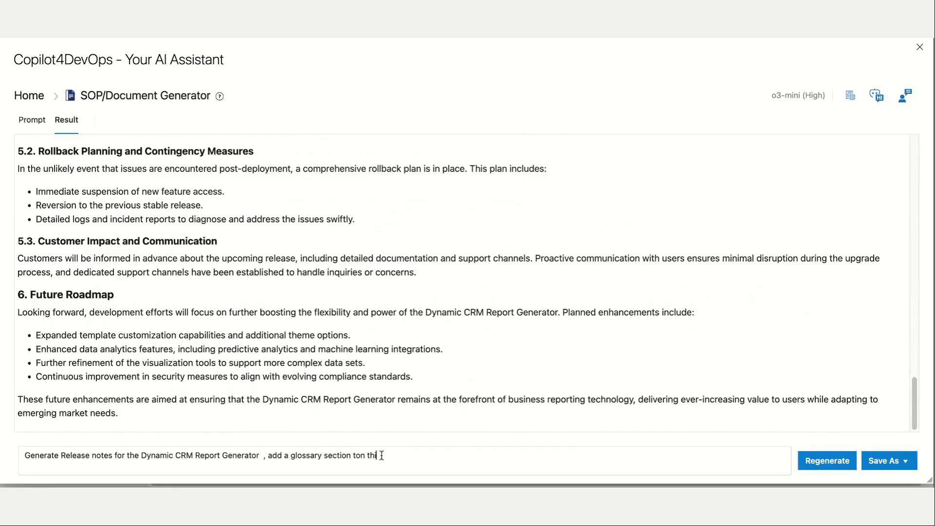
pyautogui.press('BackSpace')
pyautogui.press('BackSpace')
pyautogui.press('BackSpace')
pyautogui.press('BackSpace')
pyautogui.press('BackSpace')
pyautogui.press('BackSpace')
pyautogui.write('this')
pyautogui.click(823, 461)
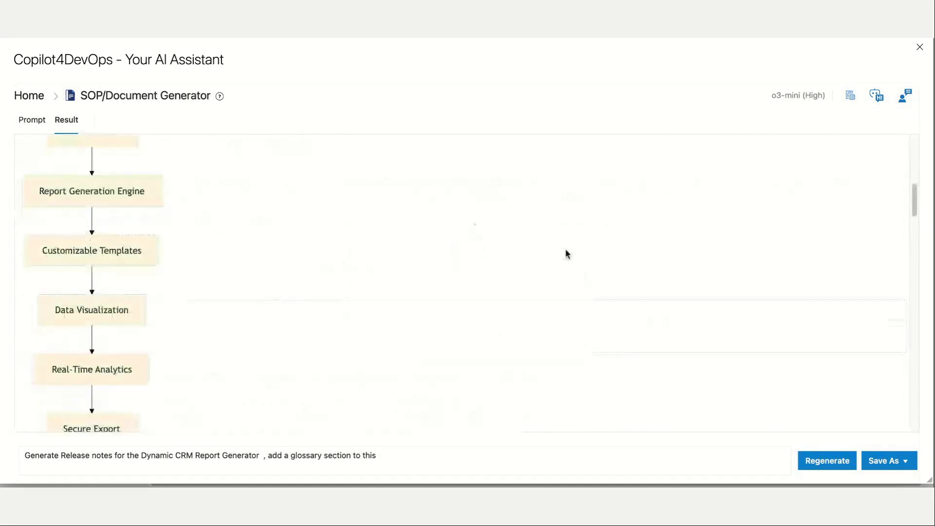
# Check the Glossary section of the regenerated release notes and save the release notes as a document file.
pyautogui.scroll(-20, 565, 253)
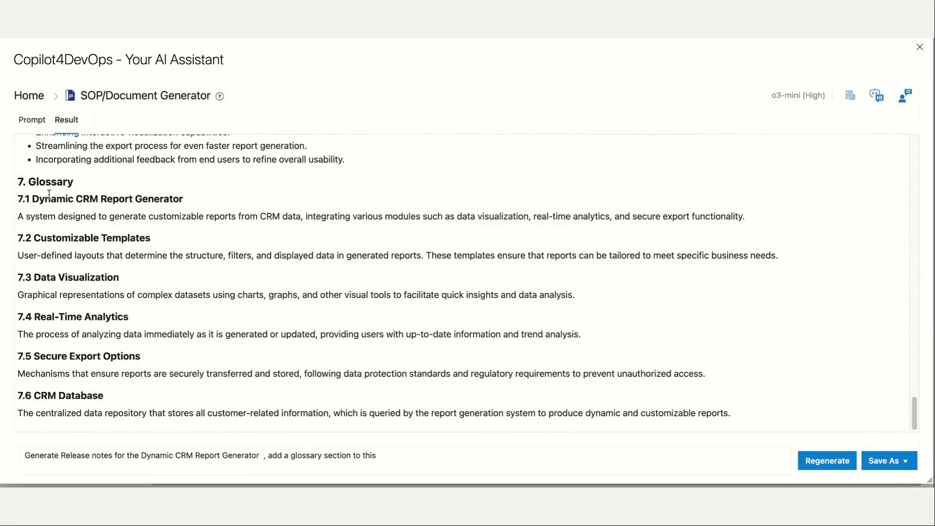
pyautogui.moveTo(28, 181); pyautogui.dragTo(580, 390)
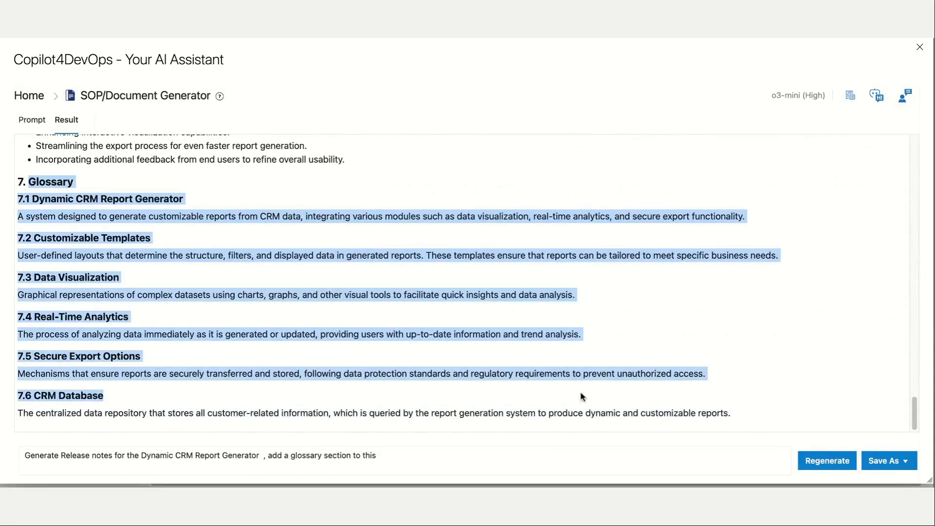
pyautogui.click(716, 392)
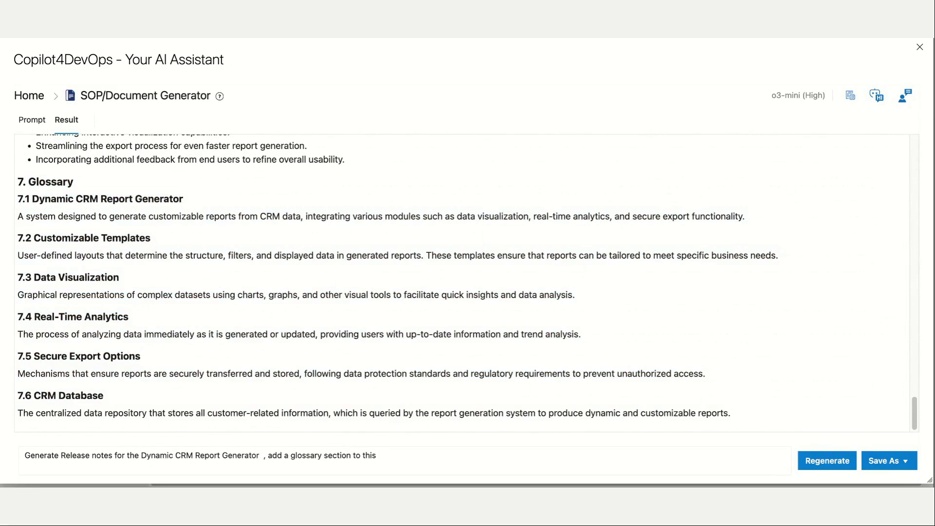
pyautogui.click(906, 464)
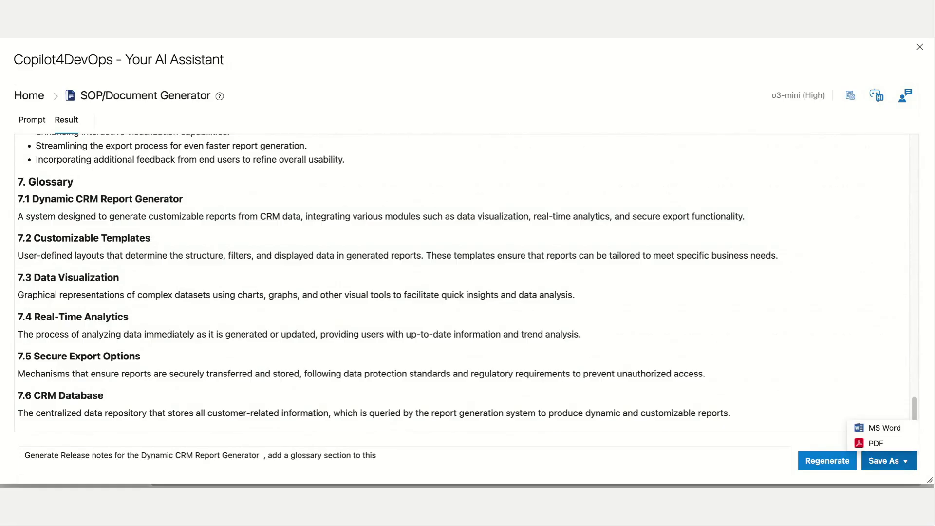
pyautogui.click(471, 336)
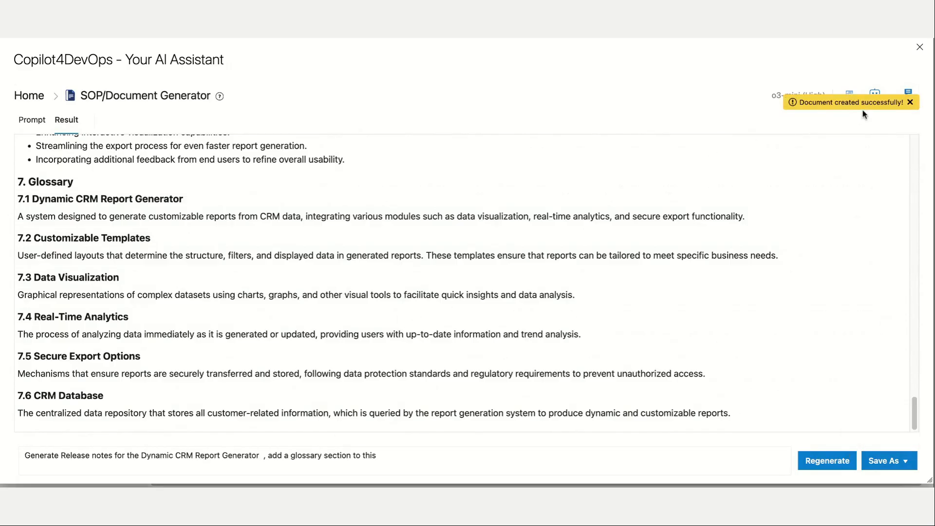
pyautogui.click(910, 102)
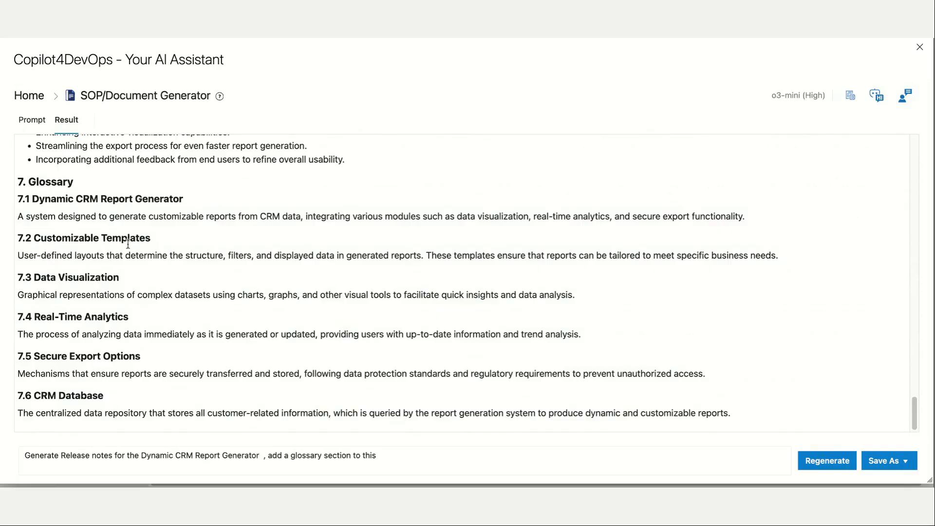
# Return to the assistant's home page, browse the available modules and open Chat.
pyautogui.click(36, 104)
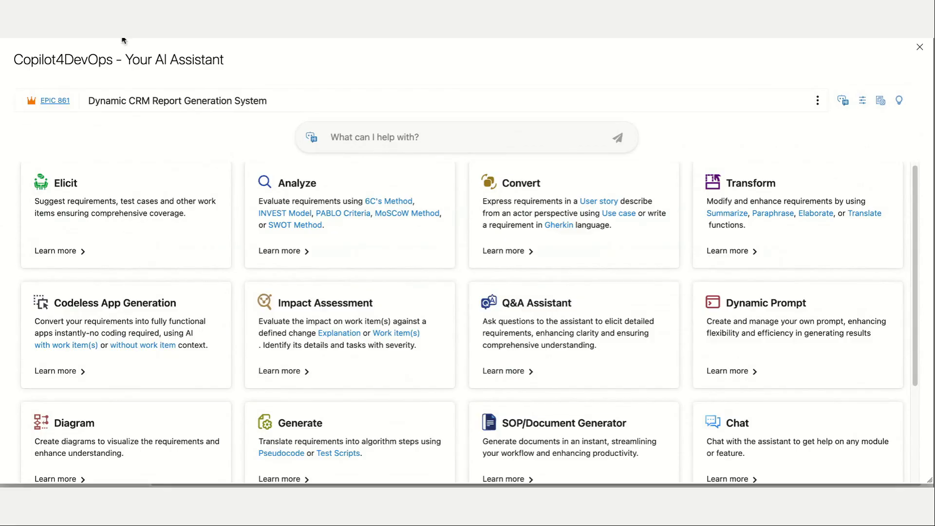
pyautogui.scroll(3, 533, 398)
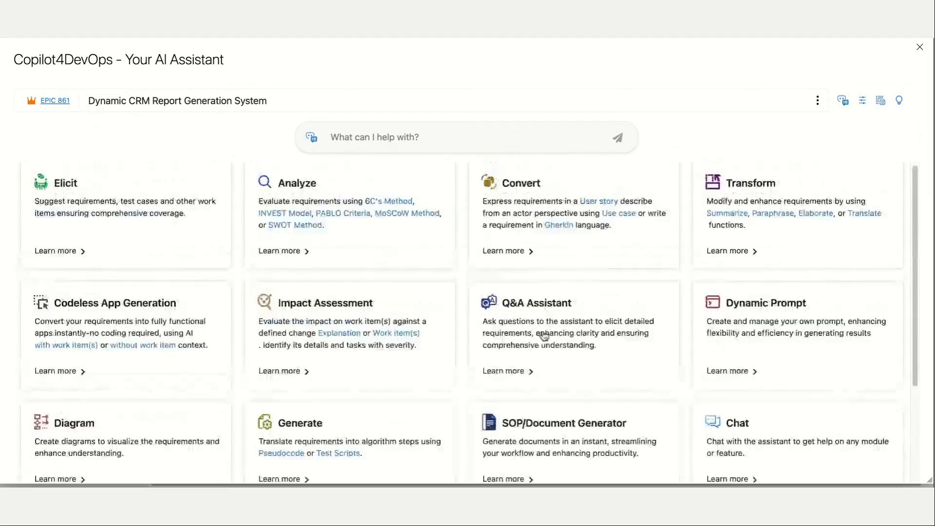
pyautogui.scroll(-2, 551, 269)
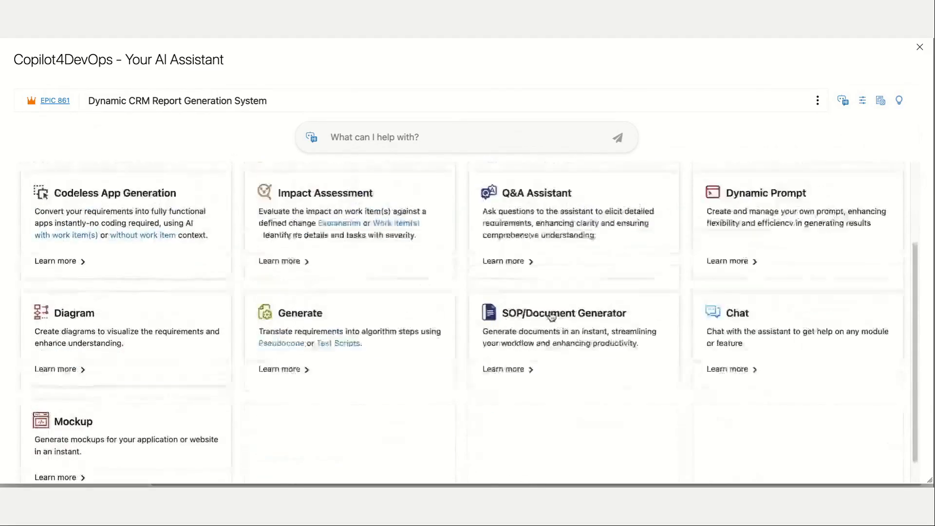
pyautogui.scroll(2, 545, 319)
pyautogui.scroll(-1, 273, 217)
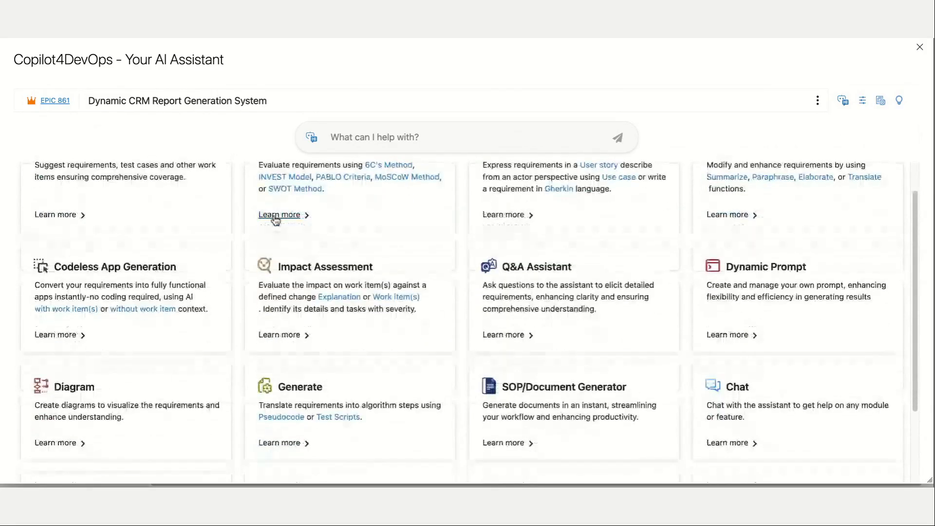
pyautogui.scroll(-1, 418, 250)
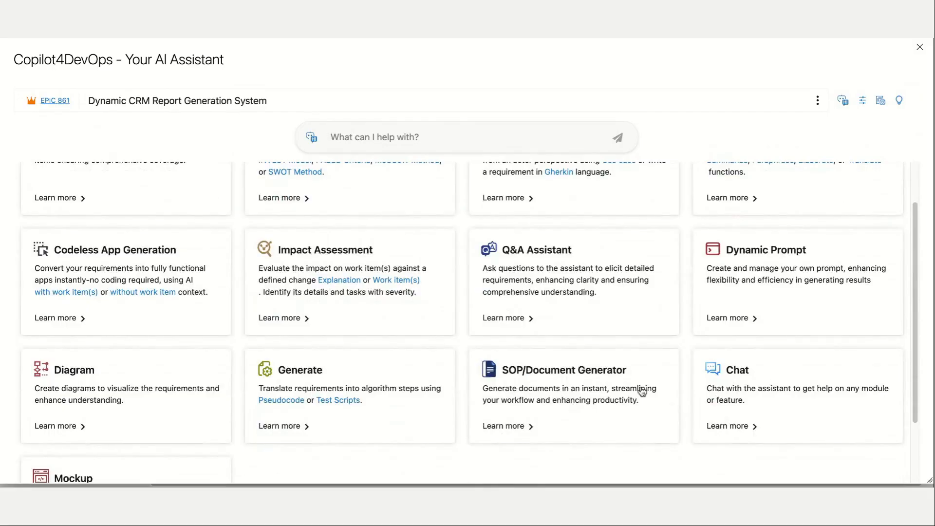
pyautogui.click(753, 383)
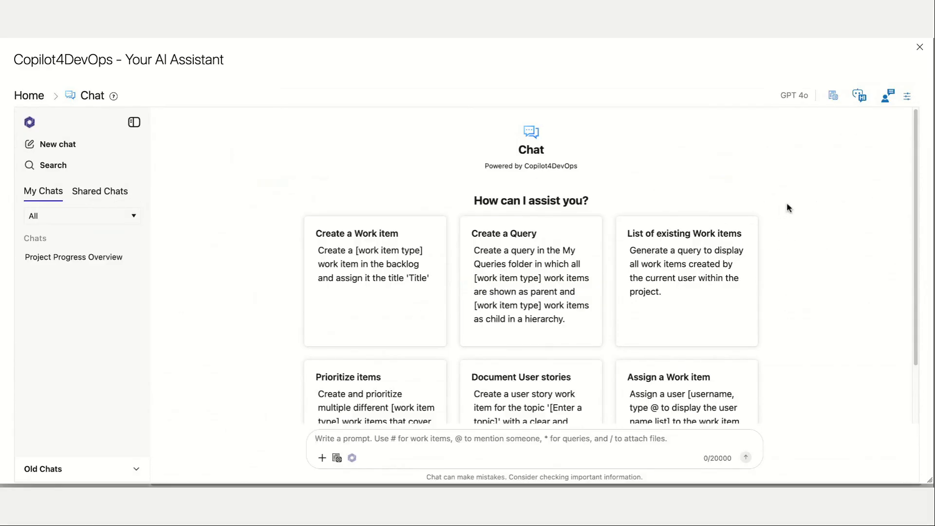
# Open the "Project Progress Overview" chat and review its answers on active Epics and Features and on the work items related to Epics 861 and 771.
pyautogui.click(110, 257)
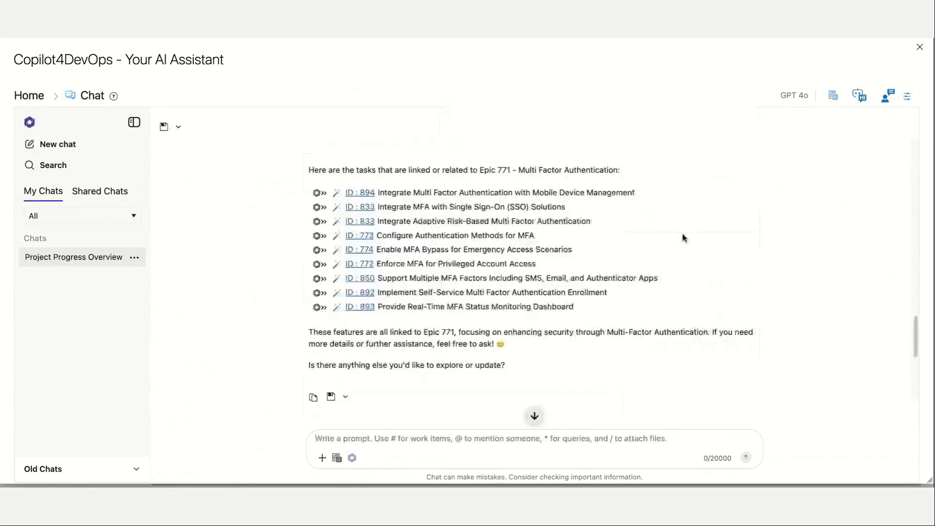
pyautogui.scroll(-20, 572, 206)
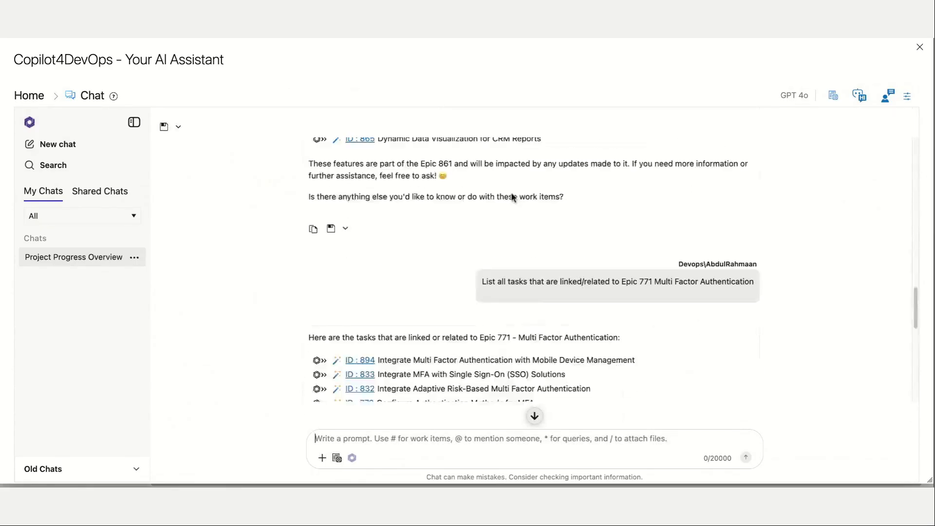
pyautogui.scroll(20, 512, 200)
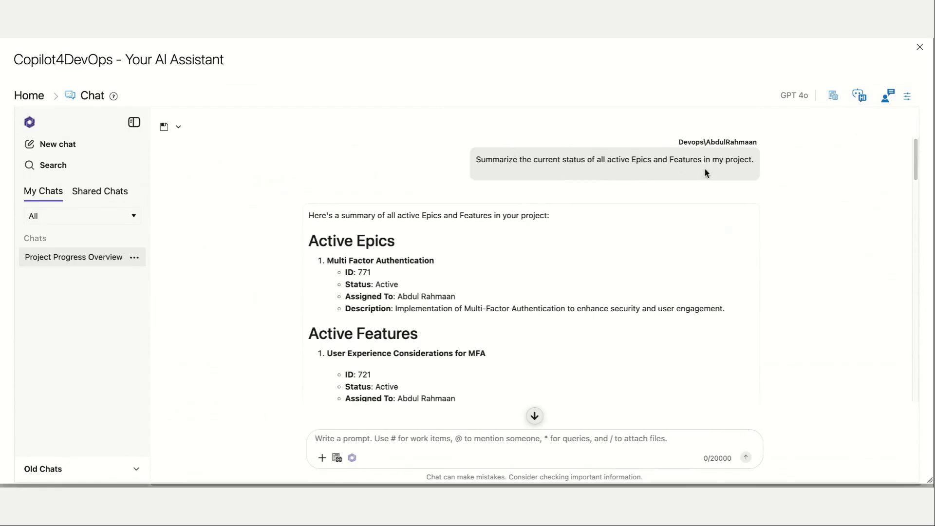
pyautogui.scroll(-2, 653, 268)
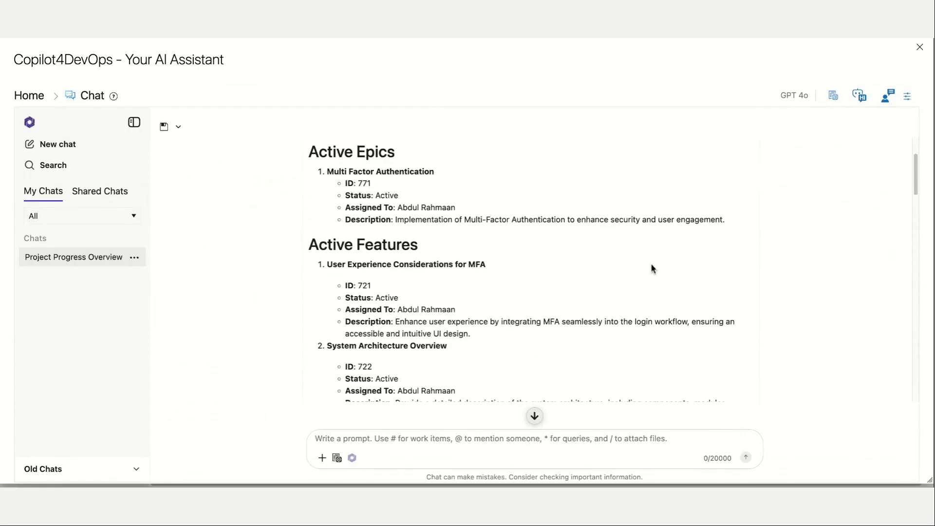
pyautogui.scroll(-12, 653, 268)
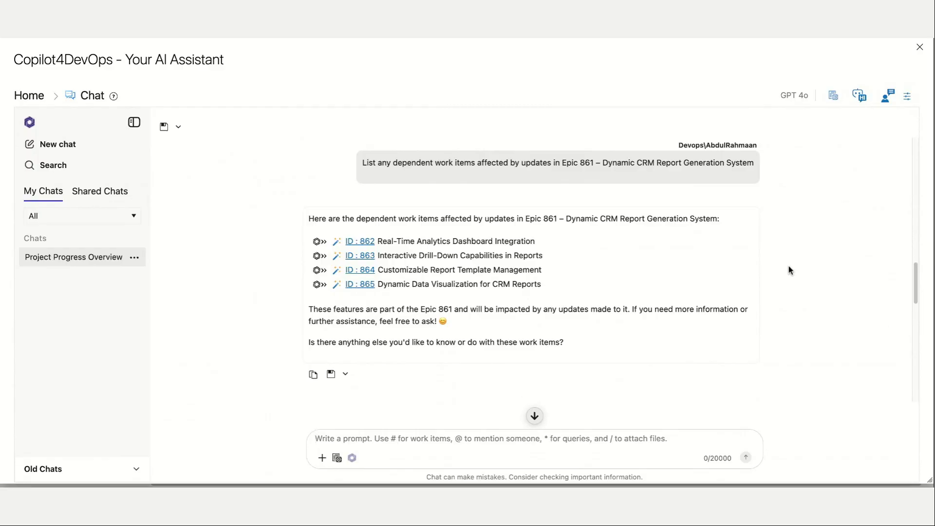
pyautogui.scroll(5, 790, 270)
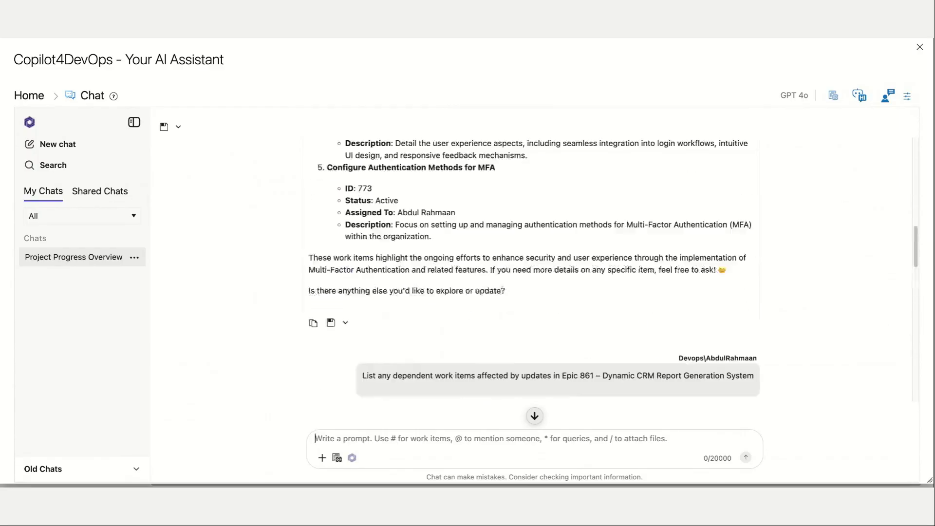
pyautogui.scroll(10, 326, 183)
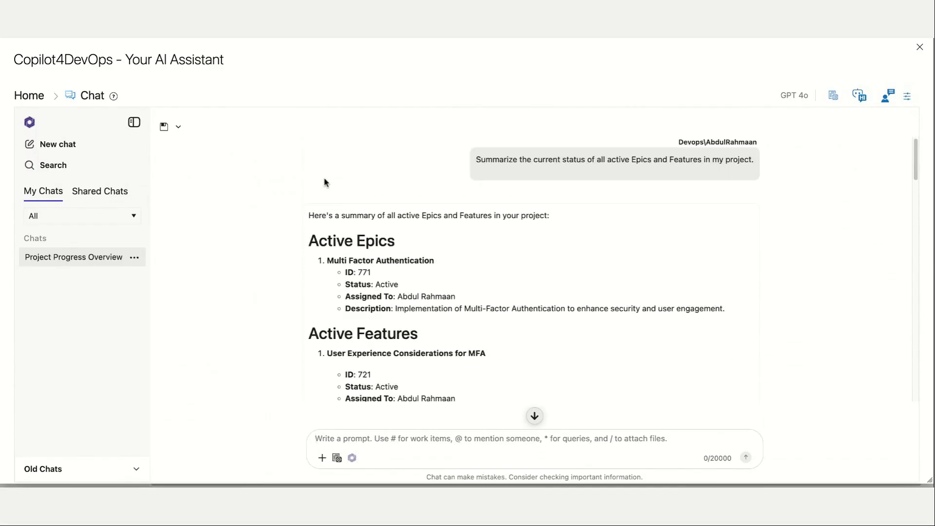